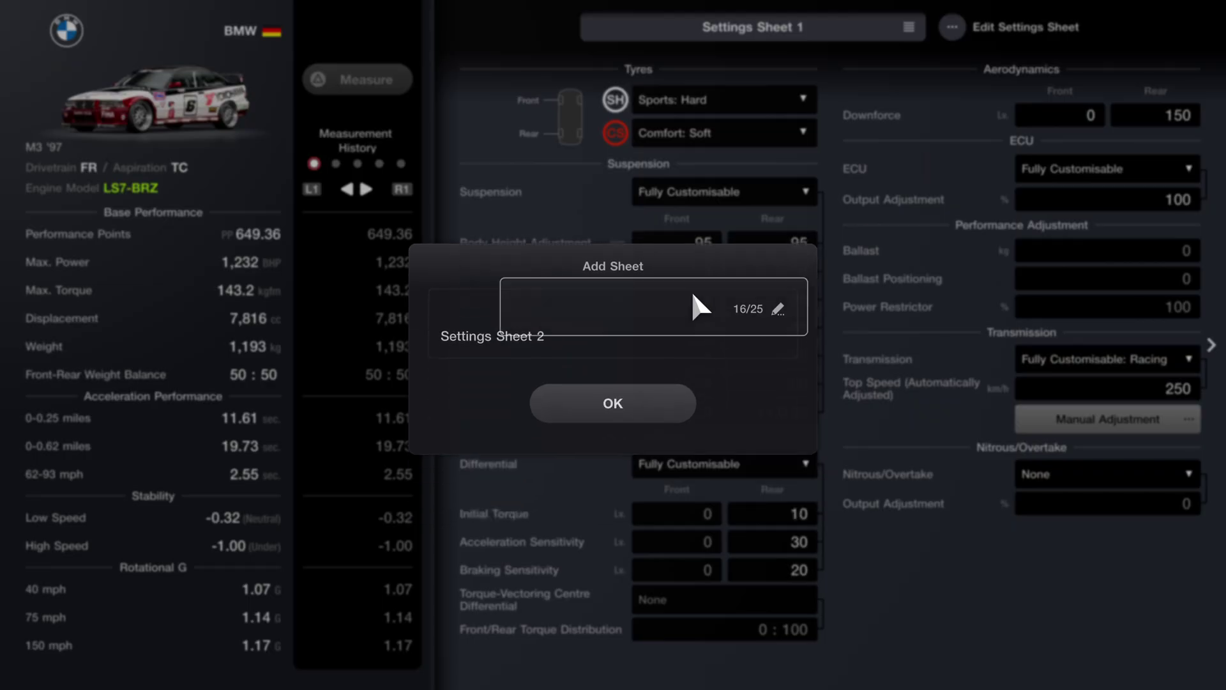
# Create Settings Sheet 2, keeping Comfort: Soft front tyres
pyautogui.click(614, 402)
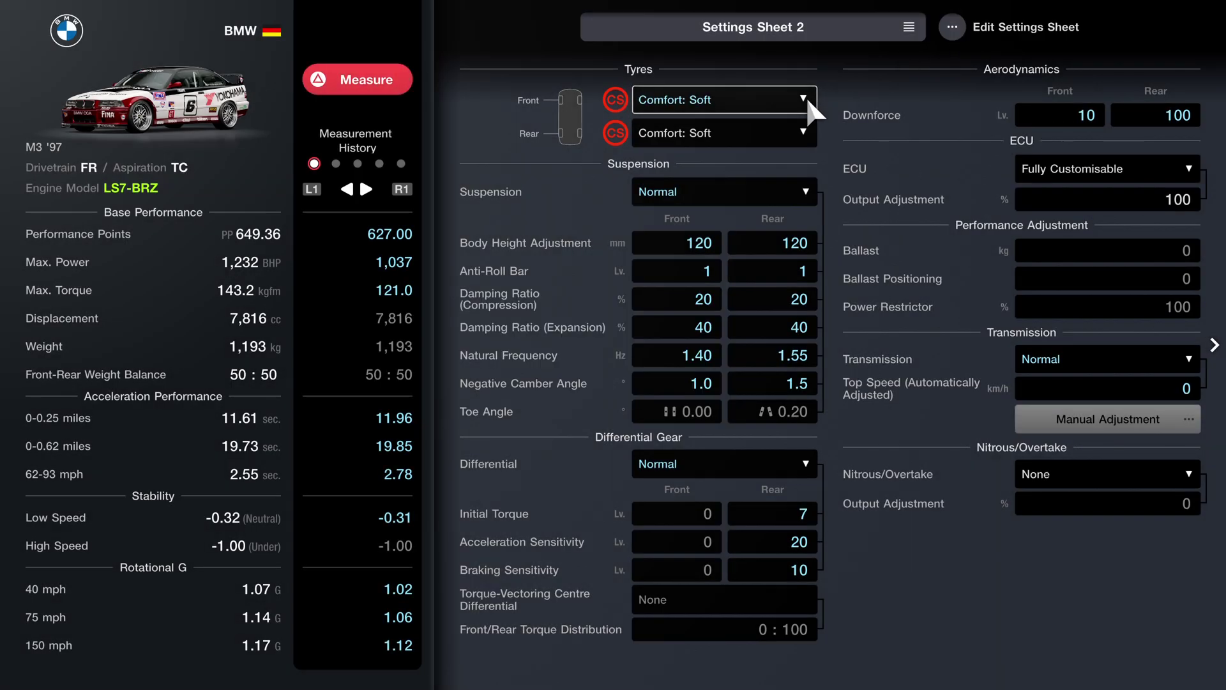
pyautogui.click(807, 97)
pyautogui.click(622, 192)
pyautogui.scroll(-5, 916, 108)
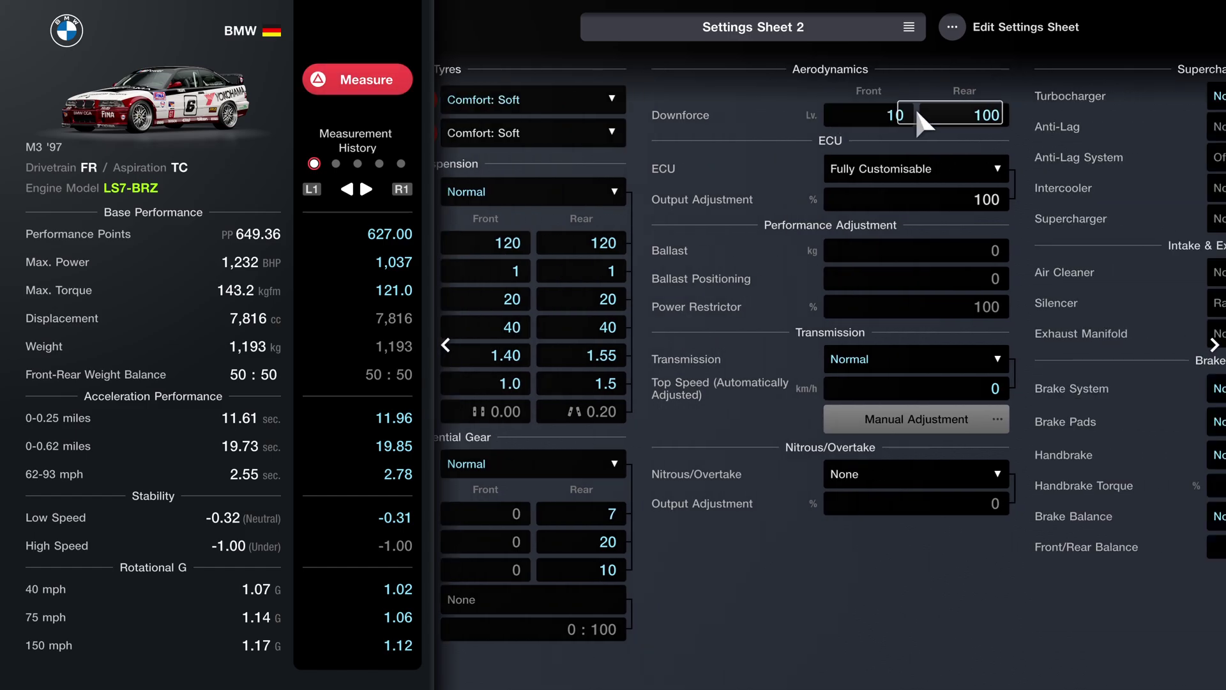
pyautogui.scroll(-5, 952, 122)
pyautogui.scroll(5, 911, 124)
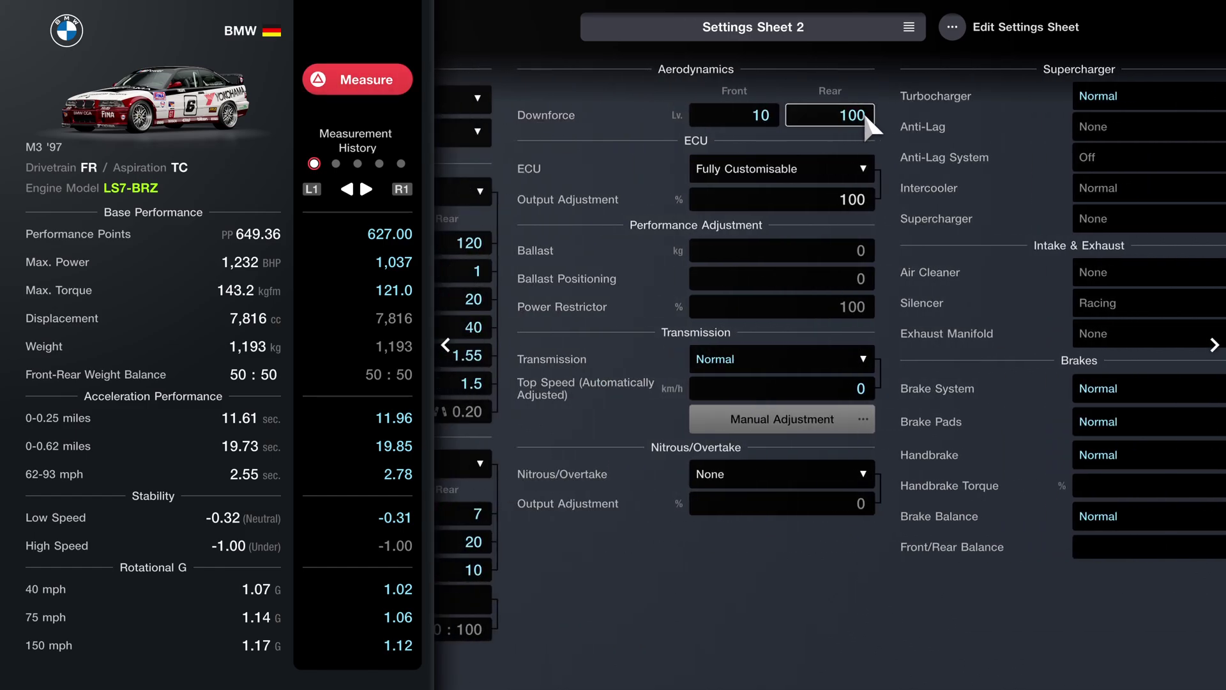
# Delete Settings Sheet 2 and begin duplicating Settings Sheet 1
pyautogui.click(952, 27)
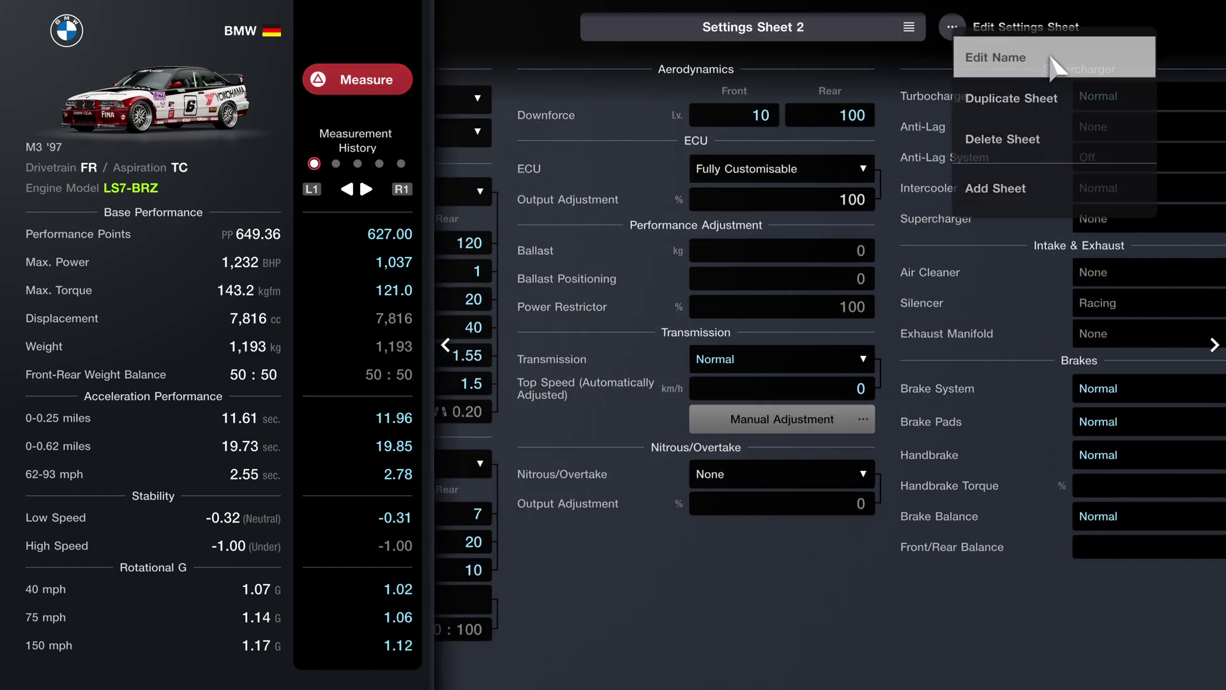
pyautogui.click(1059, 145)
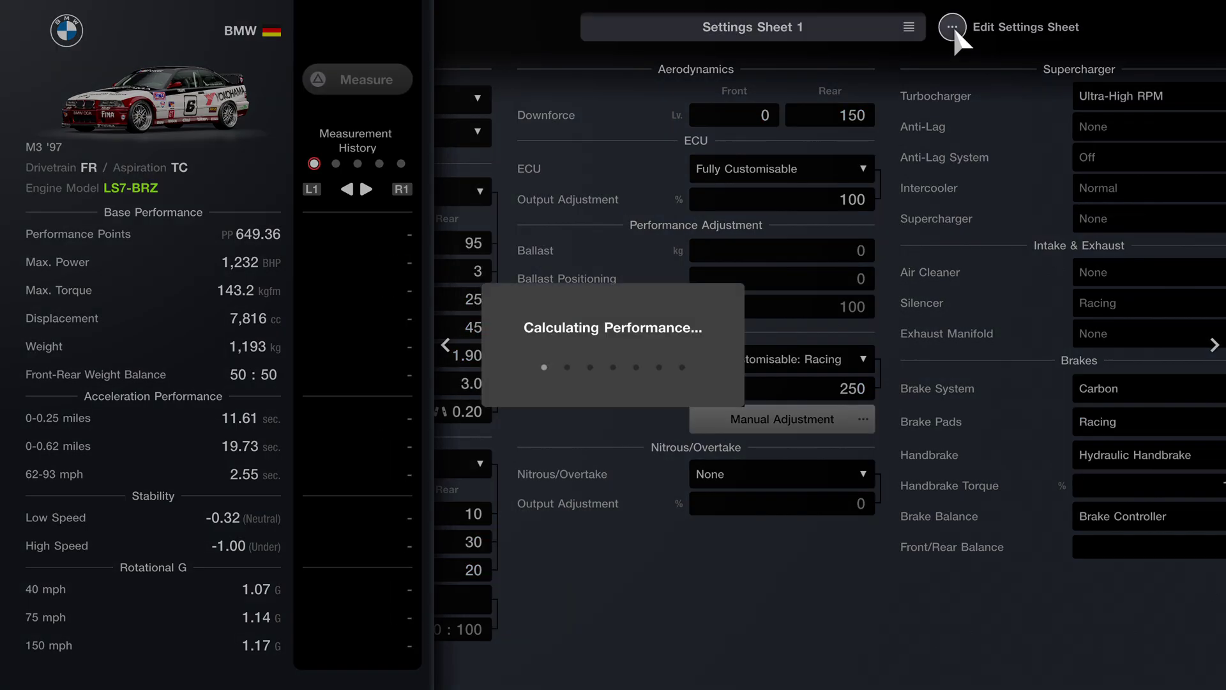
pyautogui.click(953, 27)
pyautogui.click(1012, 98)
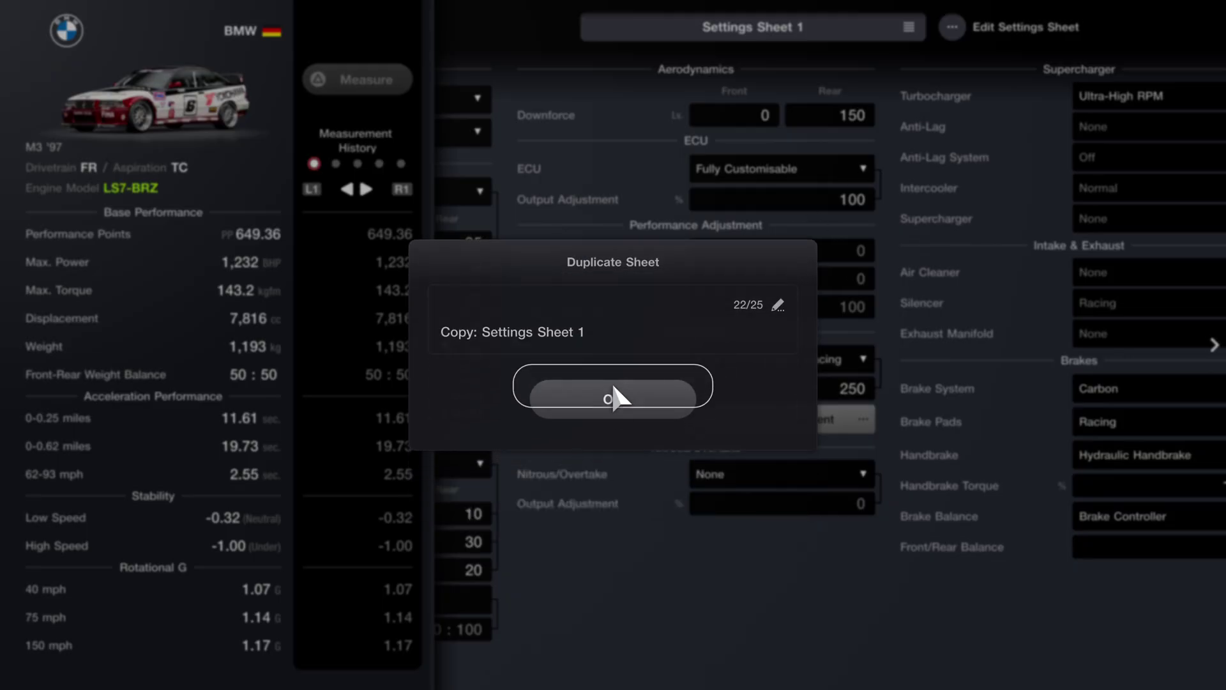
# Confirm the duplicate sheet and fit Racing: Soft tyres front and rear
pyautogui.click(612, 399)
pyautogui.scroll(5, 795, 188)
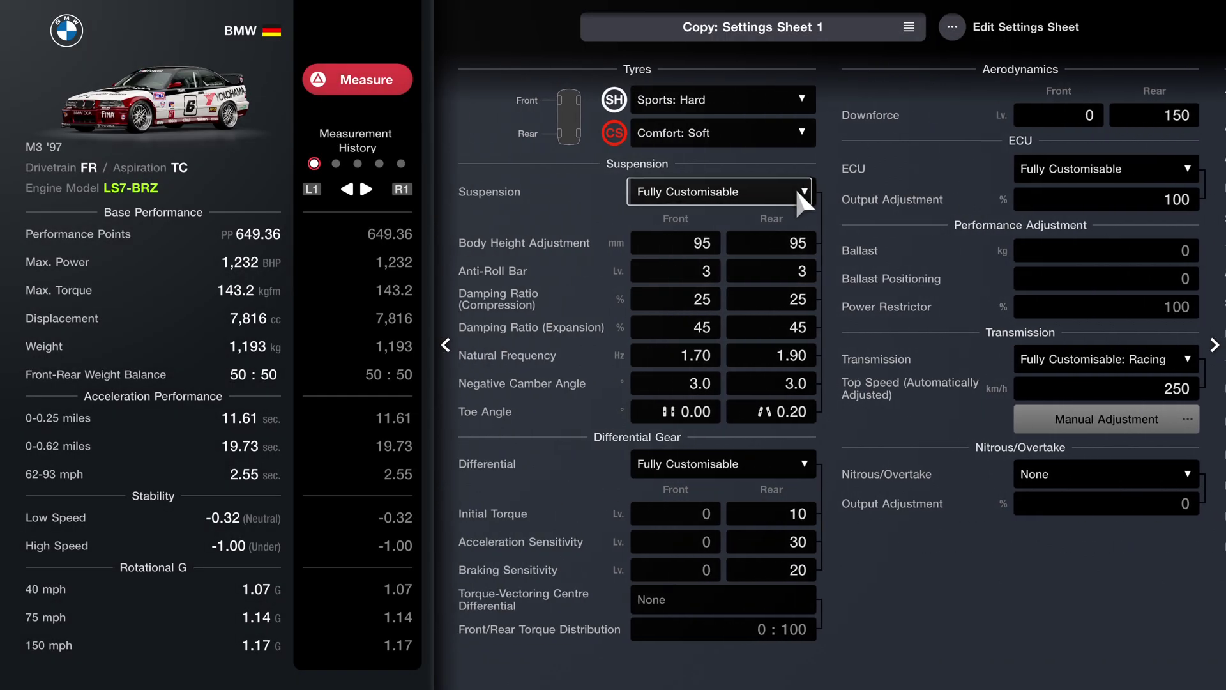
pyautogui.click(806, 100)
pyautogui.press('Escape')
pyautogui.click(718, 99)
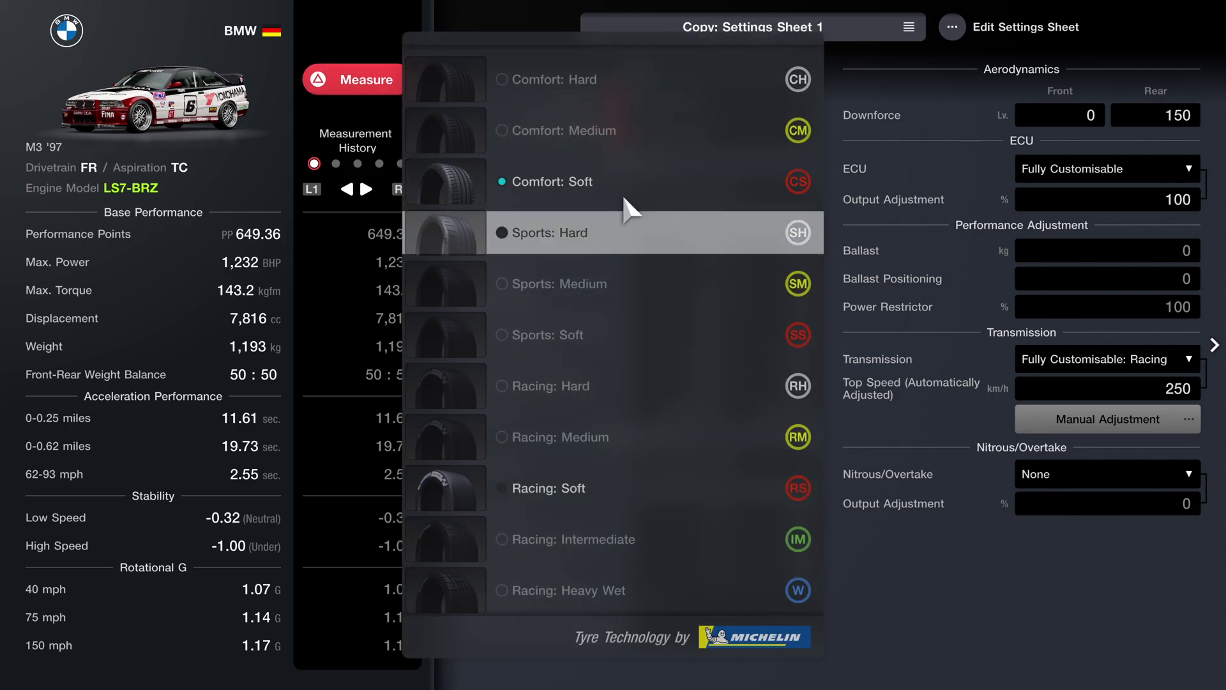
pyautogui.click(565, 485)
# Raise the front and rear body height to 99
pyautogui.click(806, 242)
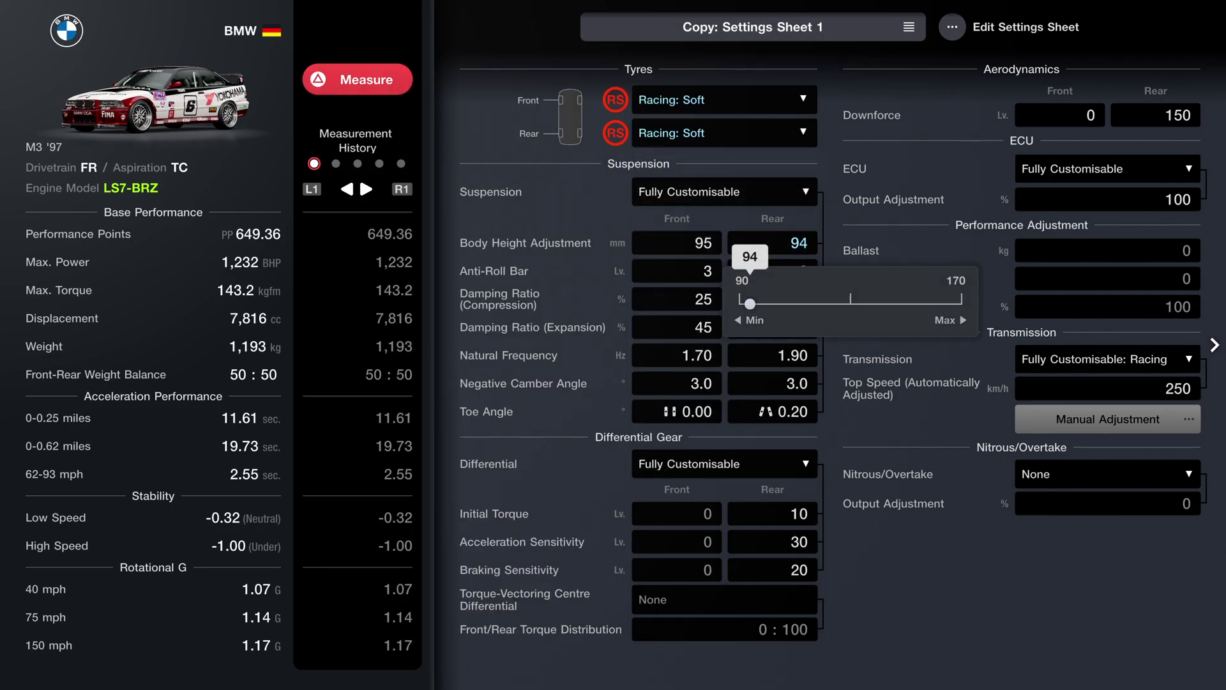
pyautogui.press('Left')
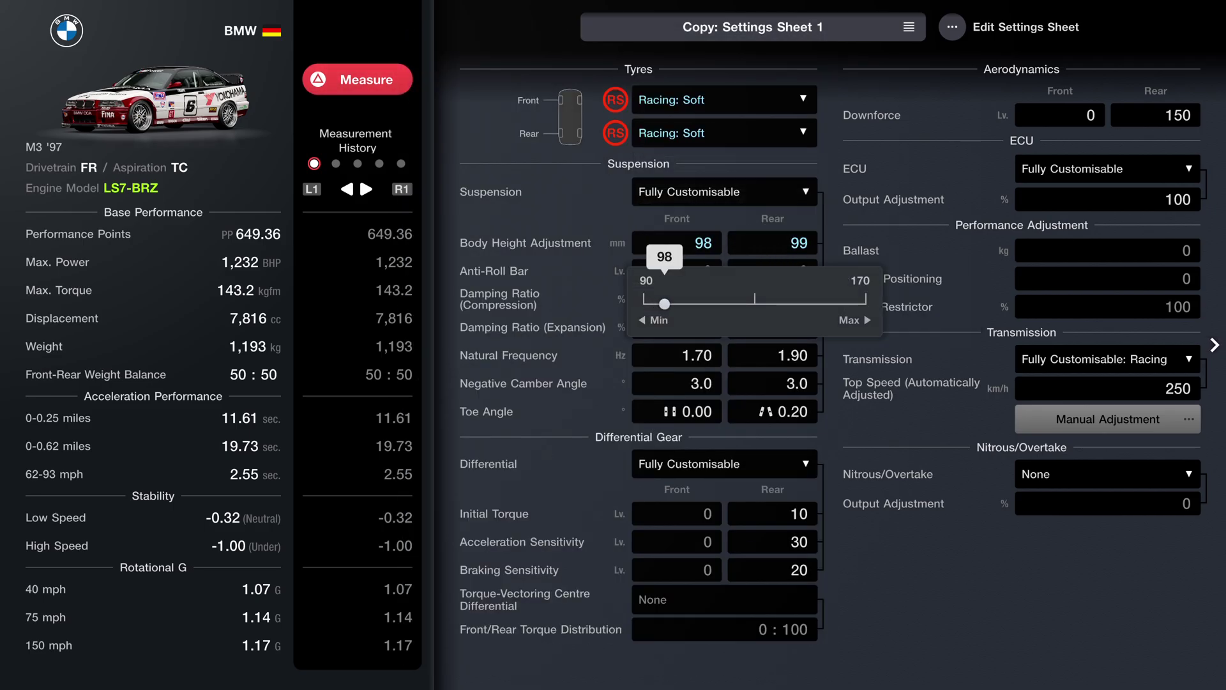
pyautogui.press('Return')
# Add Settings Sheet 3 and fit Racing: Soft tyres front and rear
pyautogui.click(952, 27)
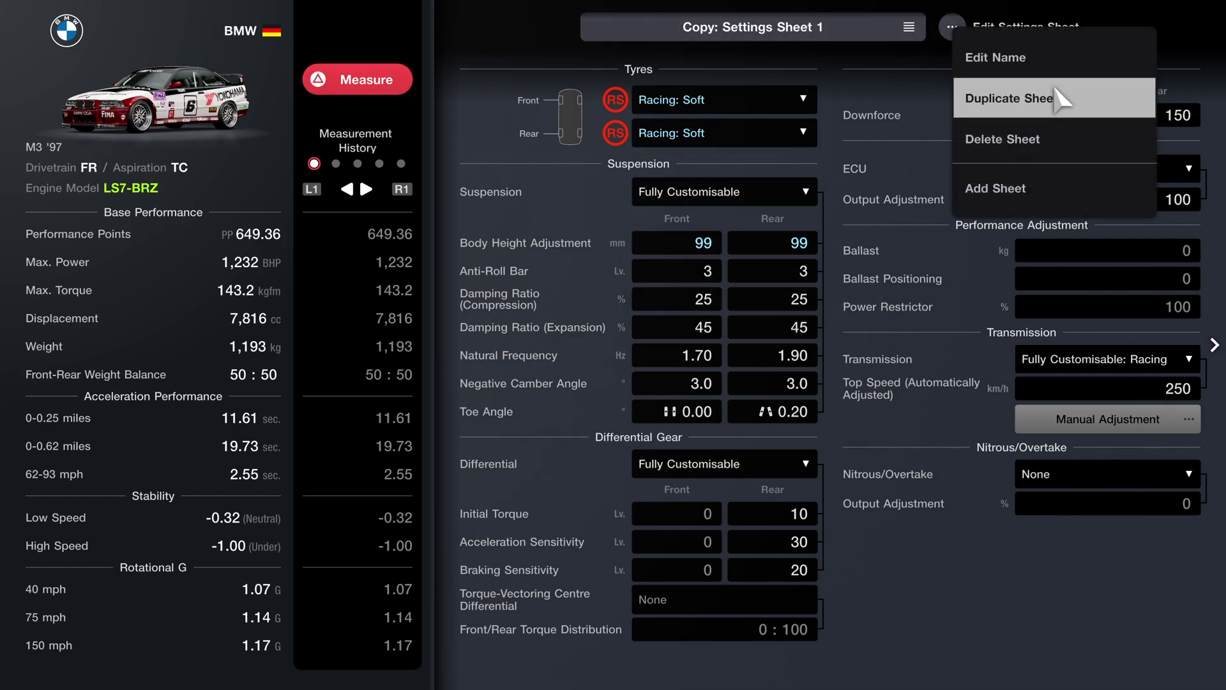
pyautogui.click(995, 188)
pyautogui.click(614, 393)
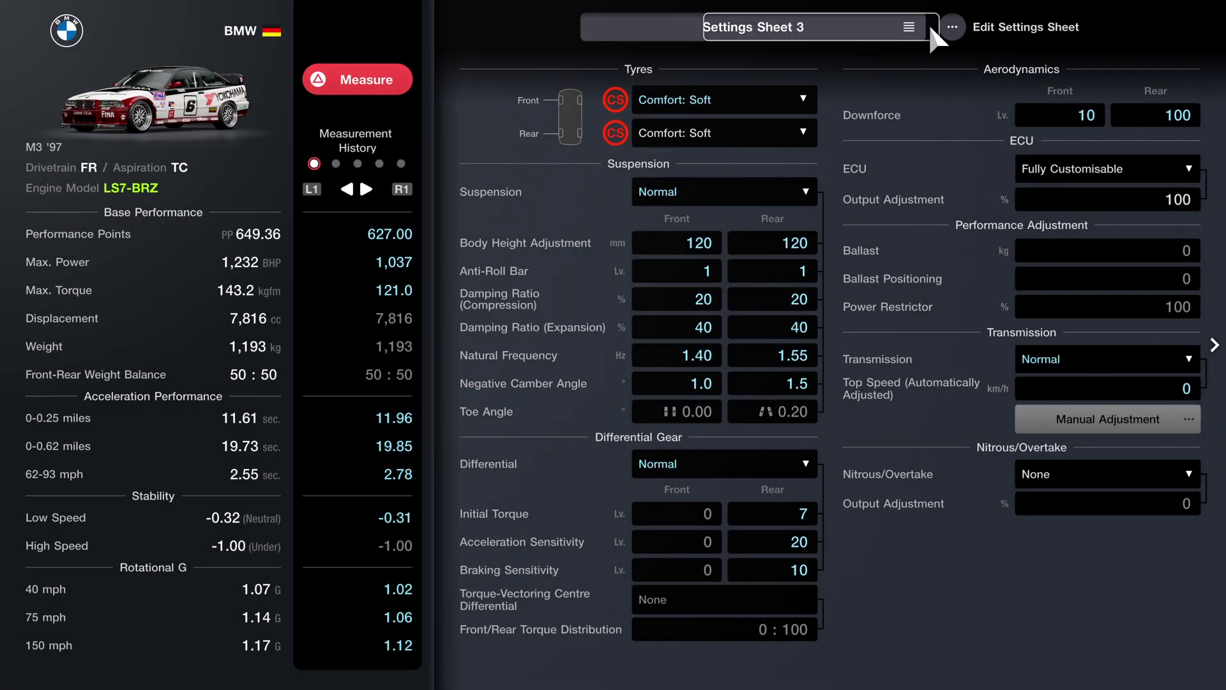
pyautogui.click(724, 100)
pyautogui.click(613, 469)
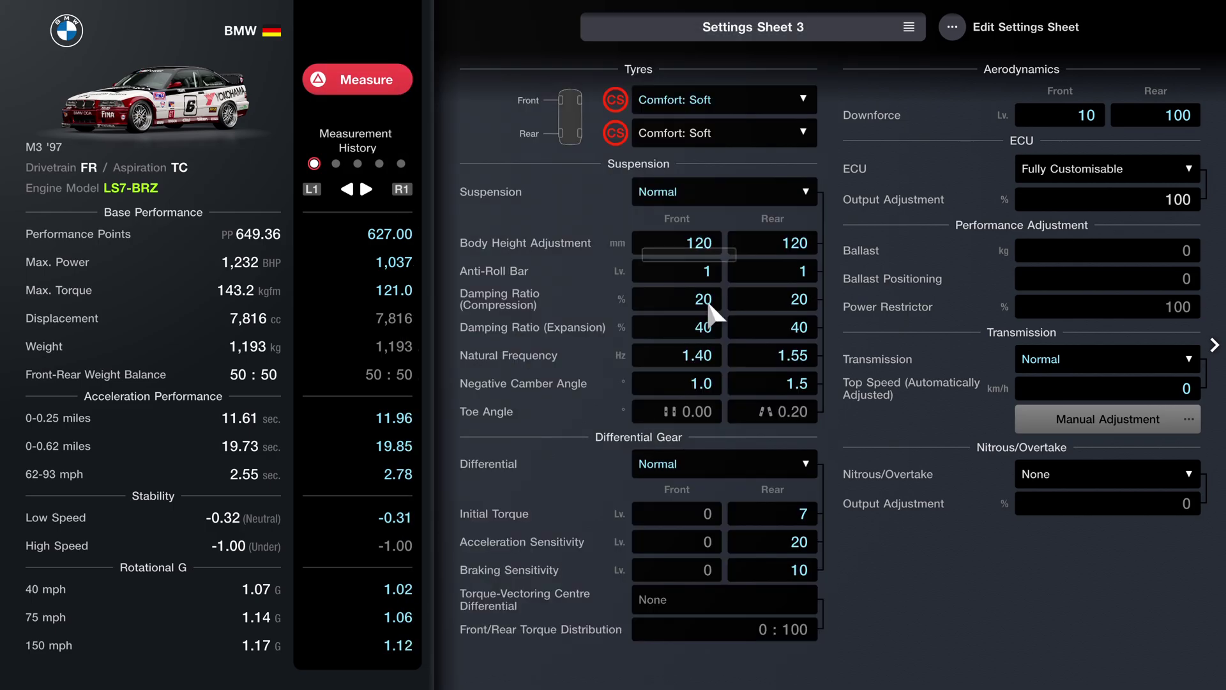
pyautogui.click(724, 133)
pyautogui.click(613, 470)
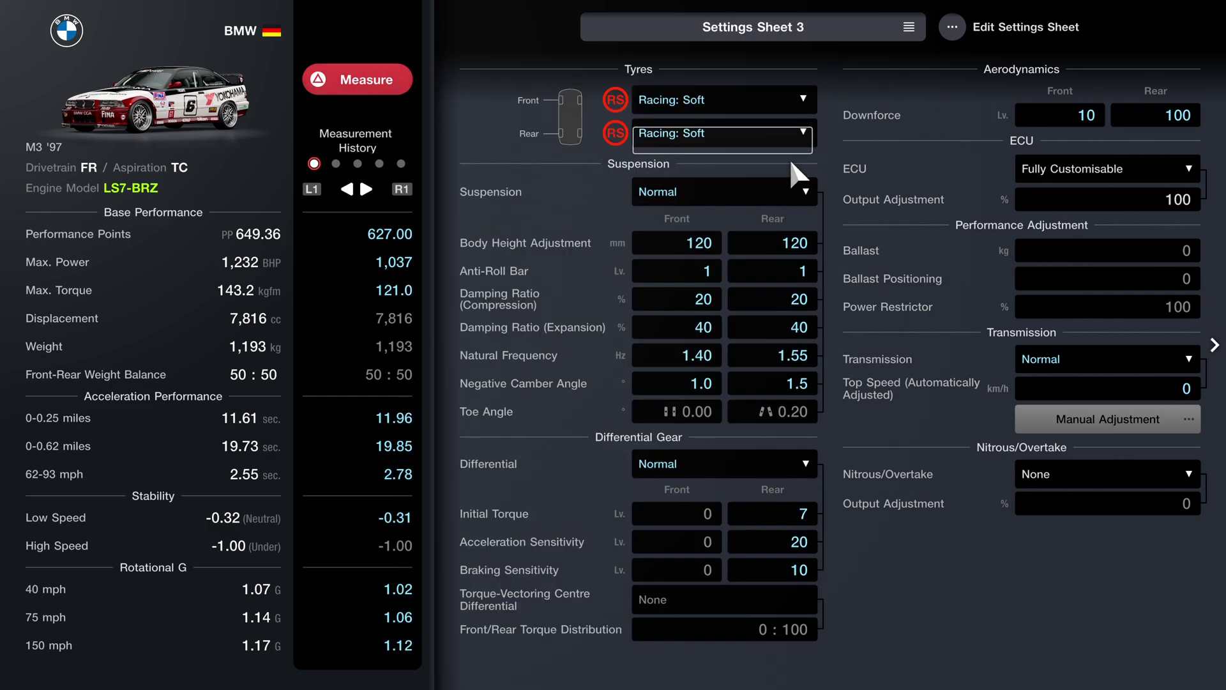
# Make suspension and differential fully customisable, with the rear anti-roll bar at 4
pyautogui.click(808, 192)
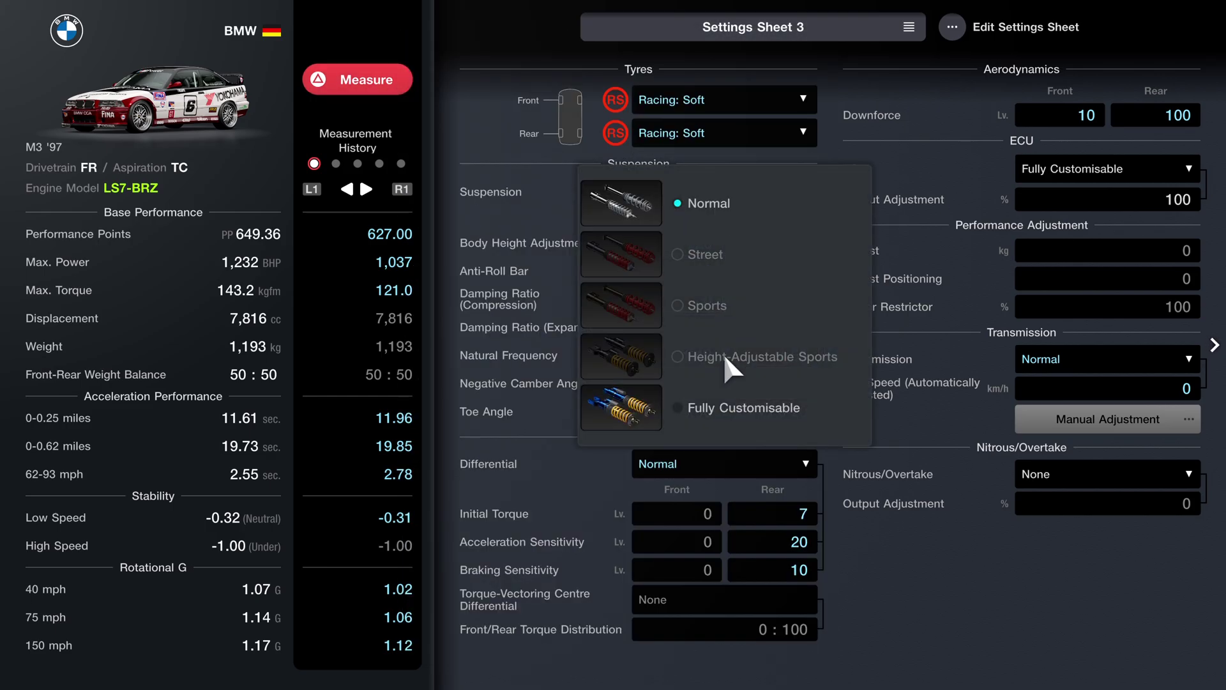
pyautogui.click(737, 407)
pyautogui.click(771, 272)
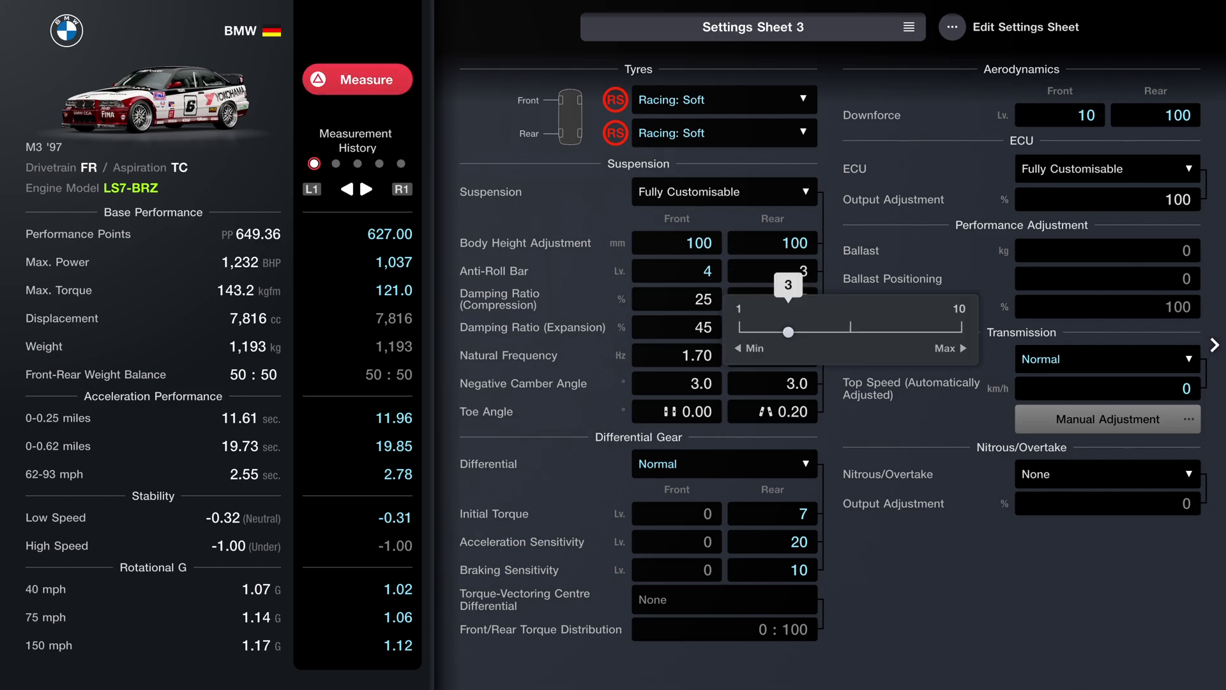
pyautogui.click(812, 297)
pyautogui.click(807, 463)
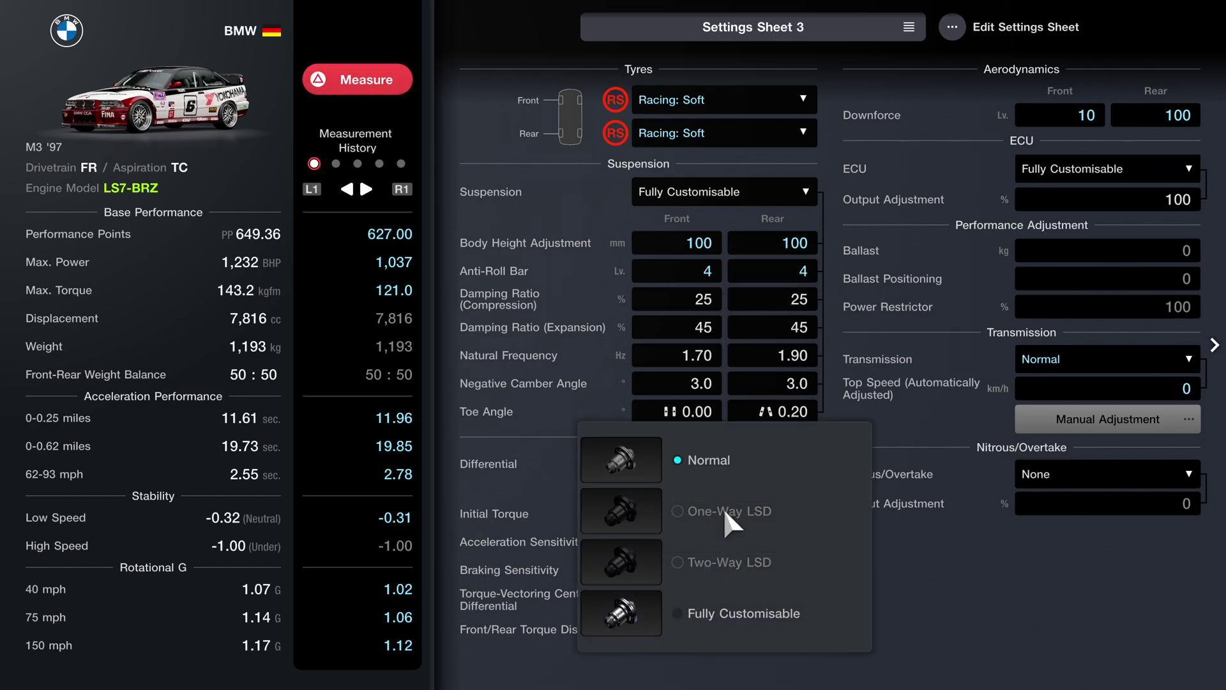
pyautogui.click(724, 613)
pyautogui.hscroll(3, 863, 479)
# Fit the fully customisable racing transmission and the Ultra-High RPM turbocharger
pyautogui.click(913, 359)
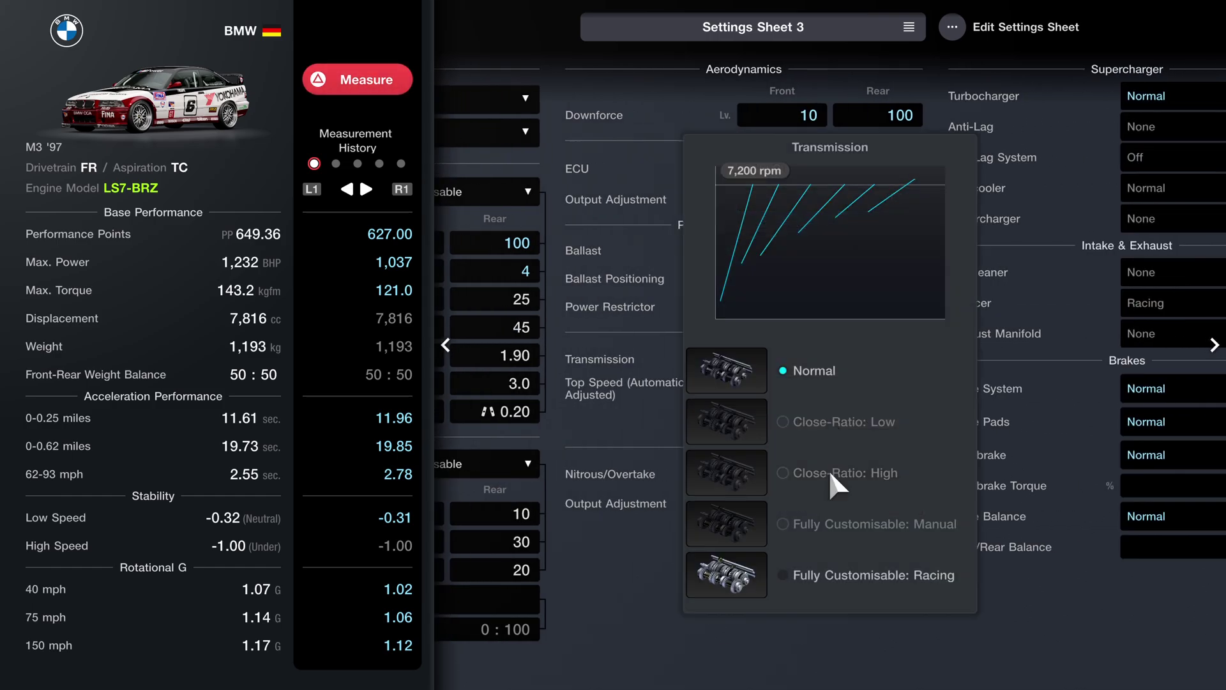
pyautogui.click(843, 574)
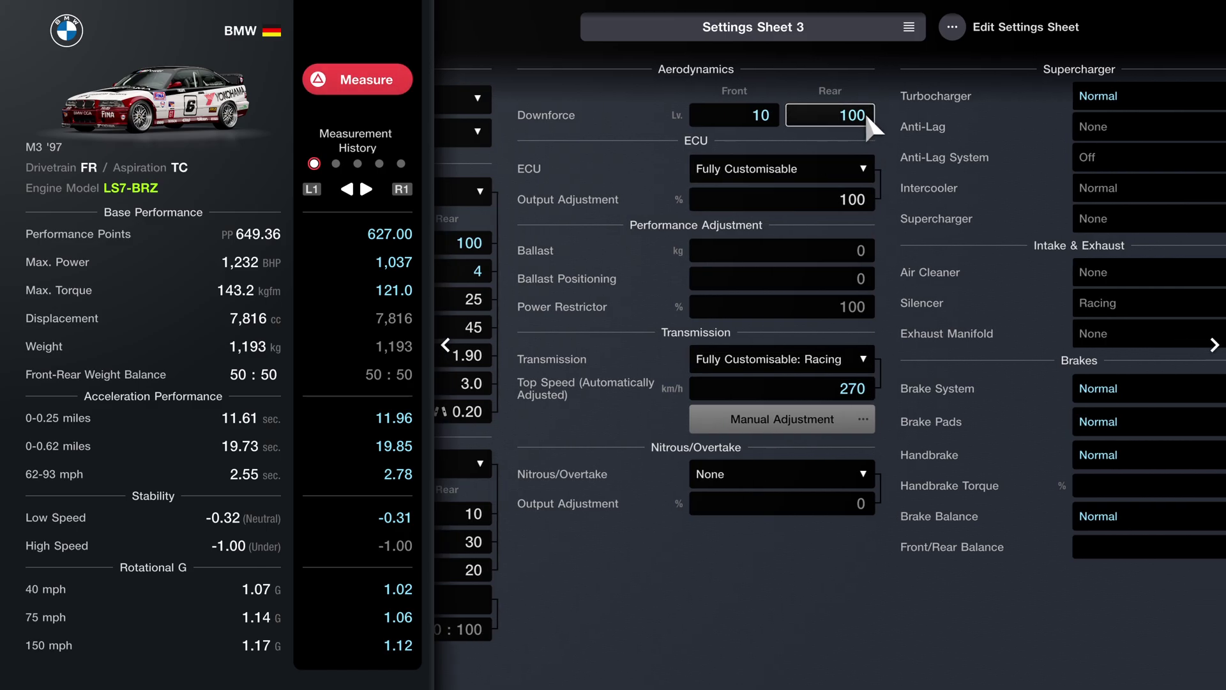
pyautogui.hscroll(3, 865, 112)
pyautogui.hscroll(-3, 862, 112)
pyautogui.hscroll(3, 919, 124)
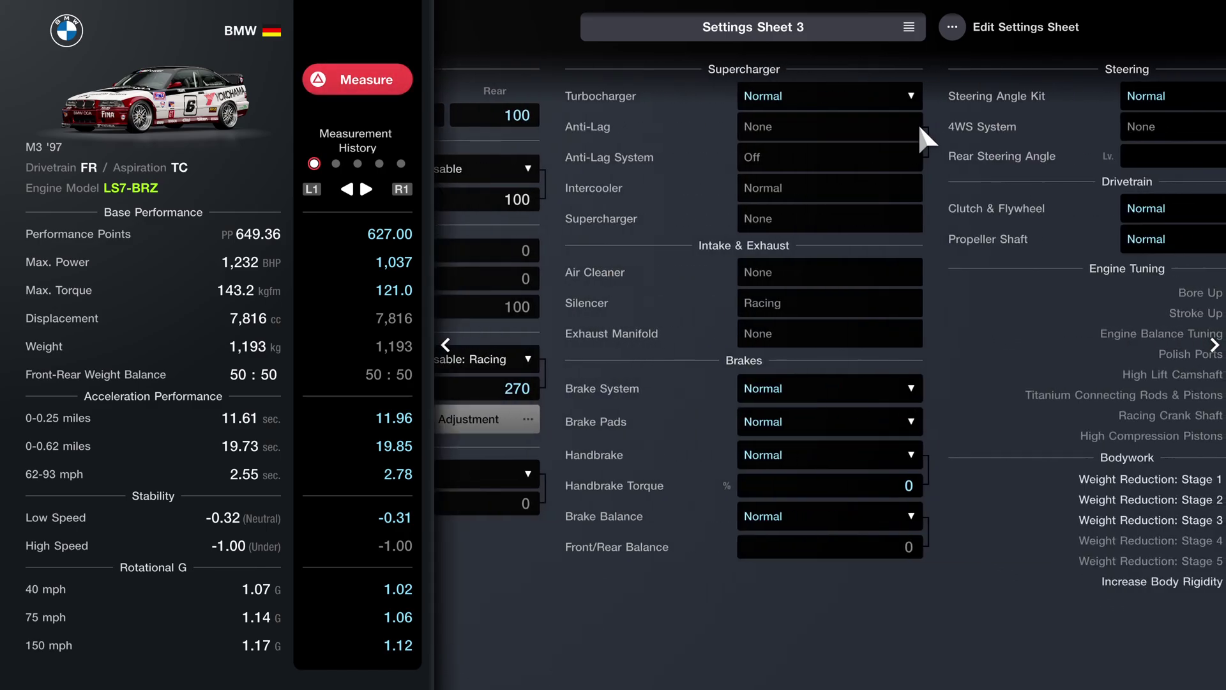
pyautogui.click(910, 96)
pyautogui.click(830, 319)
# Fit carbon brakes, racing brake pads, a hydraulic handbrake and a brake controller
pyautogui.click(914, 389)
pyautogui.click(829, 599)
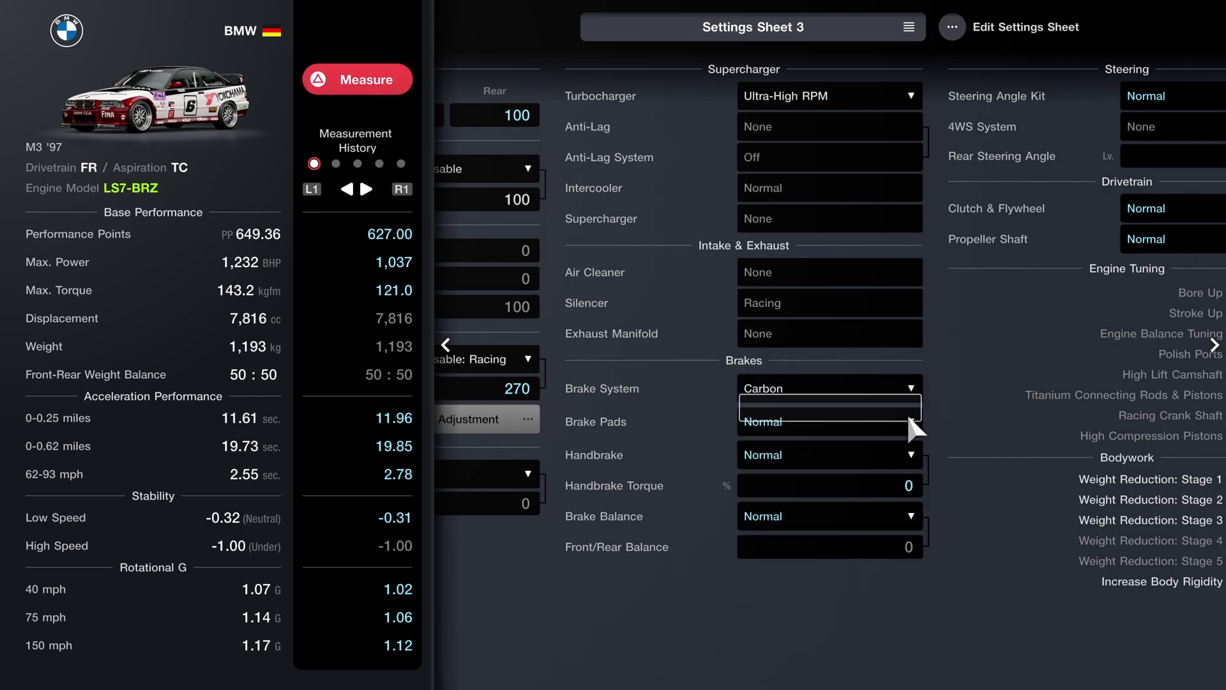
pyautogui.click(910, 422)
pyautogui.click(836, 546)
pyautogui.click(910, 455)
pyautogui.click(842, 518)
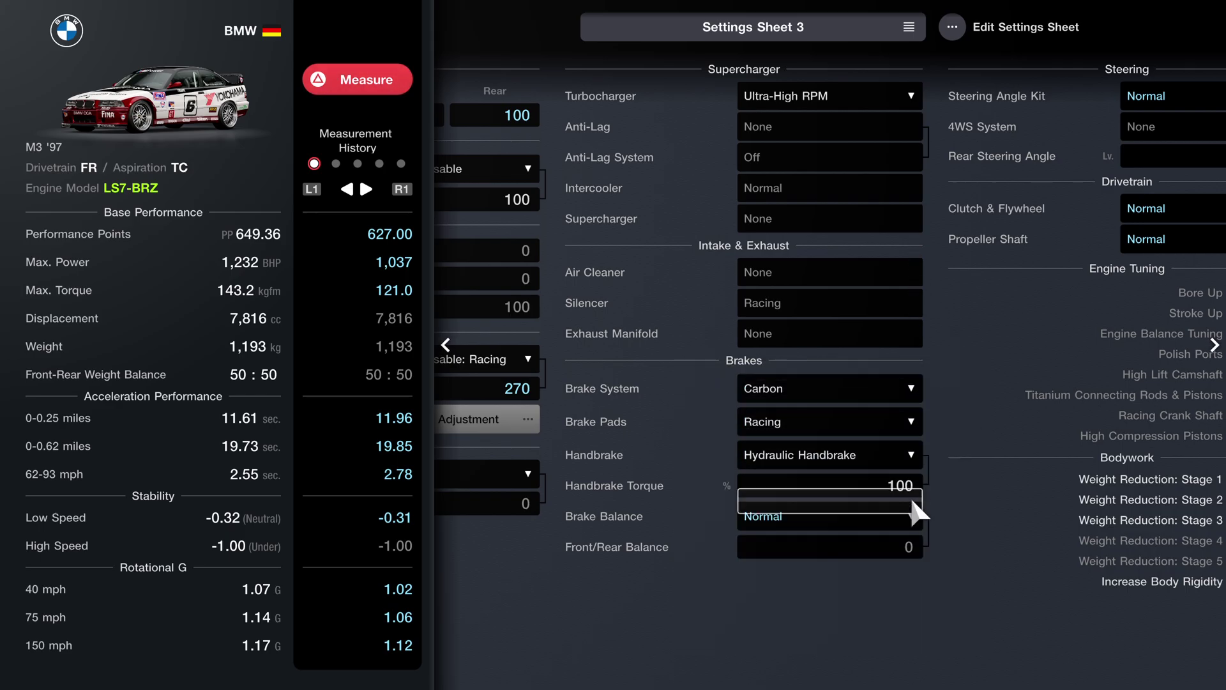
pyautogui.click(911, 515)
pyautogui.click(862, 580)
pyautogui.hscroll(3, 899, 546)
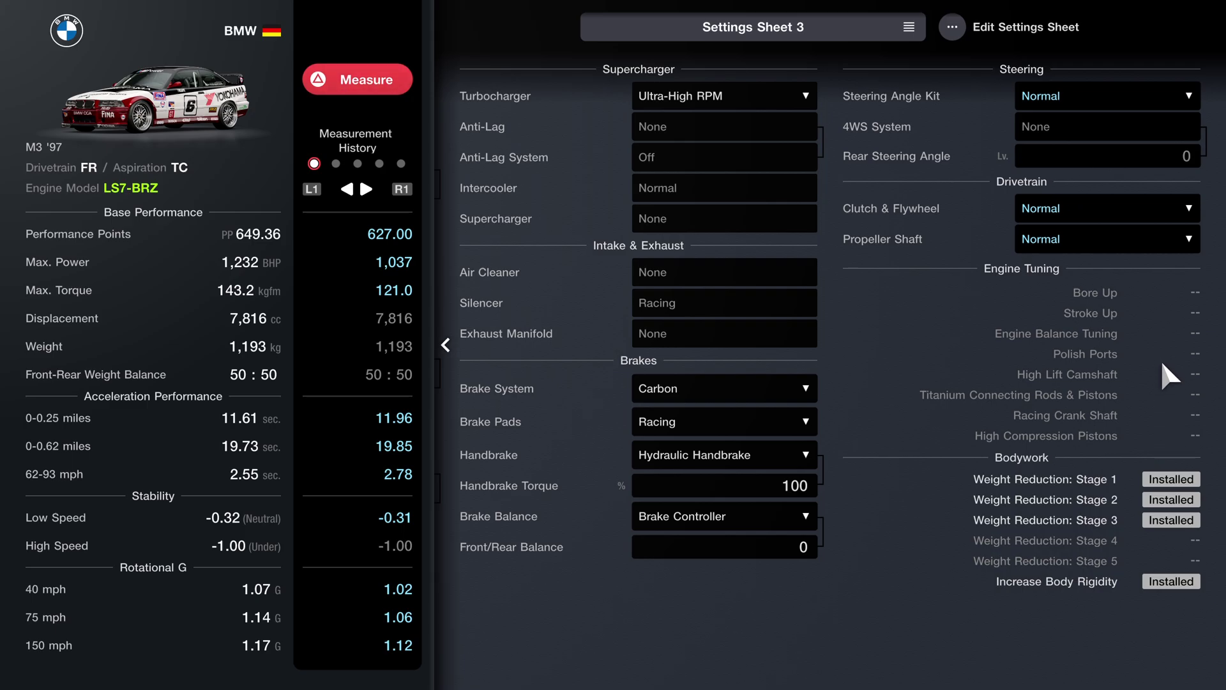
# Fit the racing clutch and flywheel, carbon propeller shaft and Steering Angle Adapter
pyautogui.click(1187, 243)
pyautogui.click(1064, 273)
pyautogui.click(1107, 208)
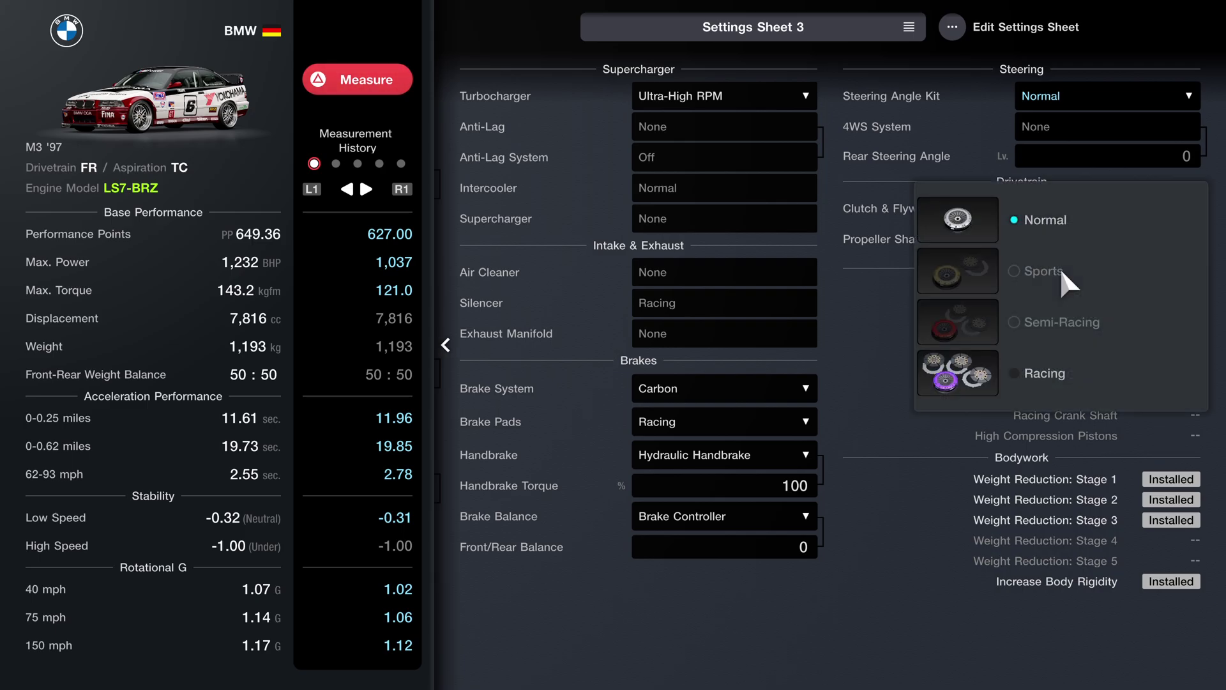
pyautogui.click(1045, 368)
pyautogui.click(1188, 96)
pyautogui.click(1073, 158)
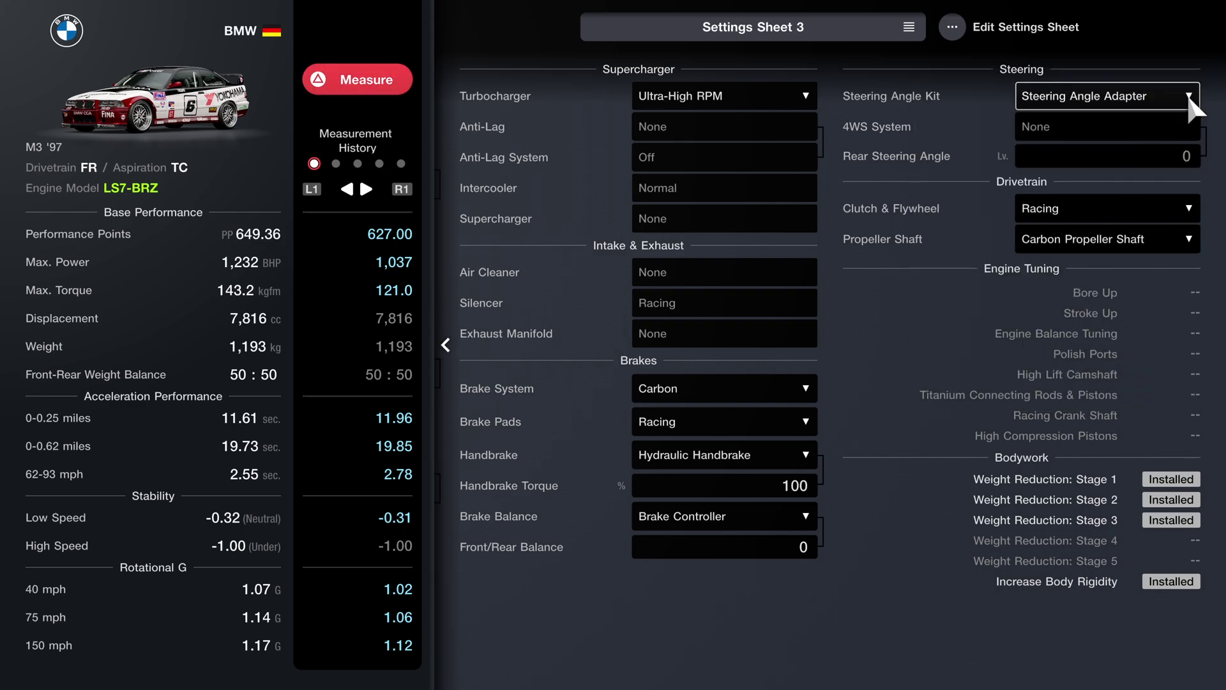
pyautogui.hscroll(-3, 915, 159)
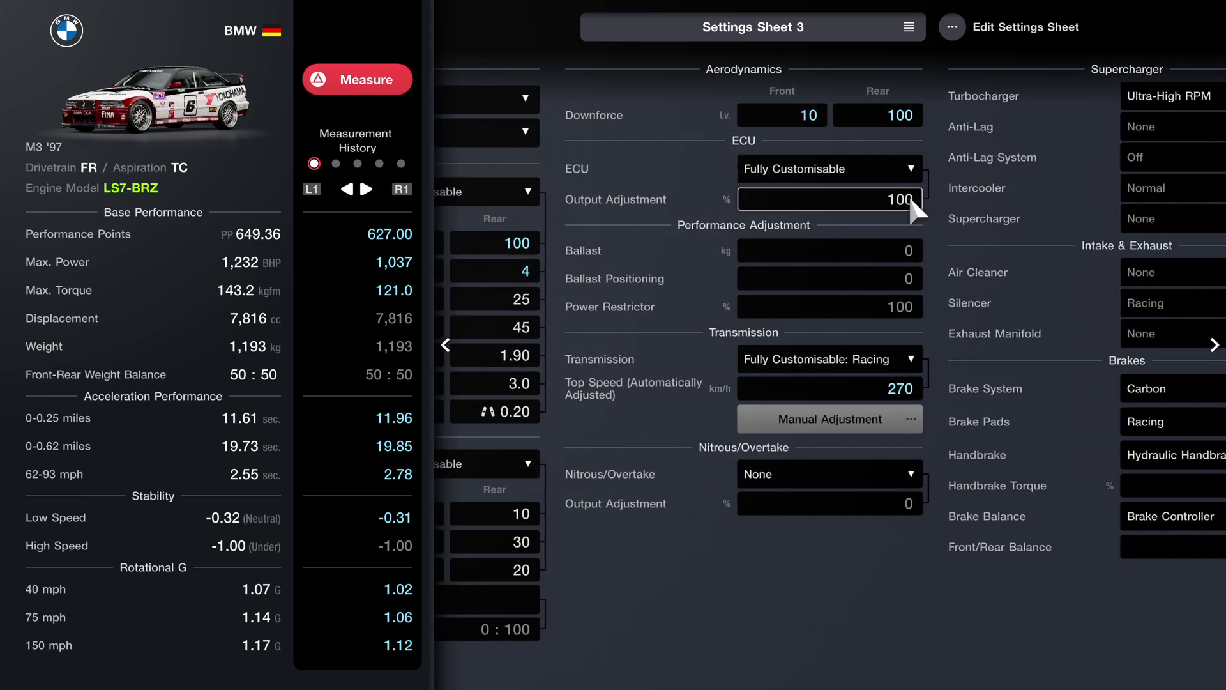
pyautogui.hscroll(3, 910, 193)
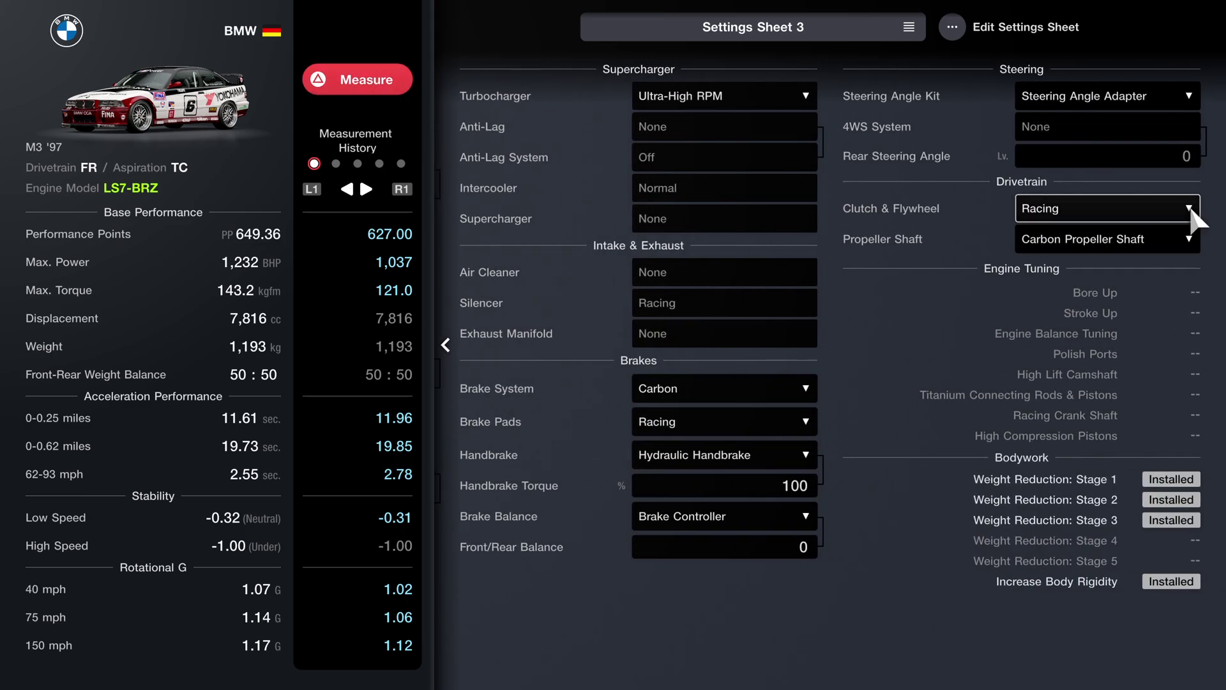
pyautogui.hscroll(-3, 920, 215)
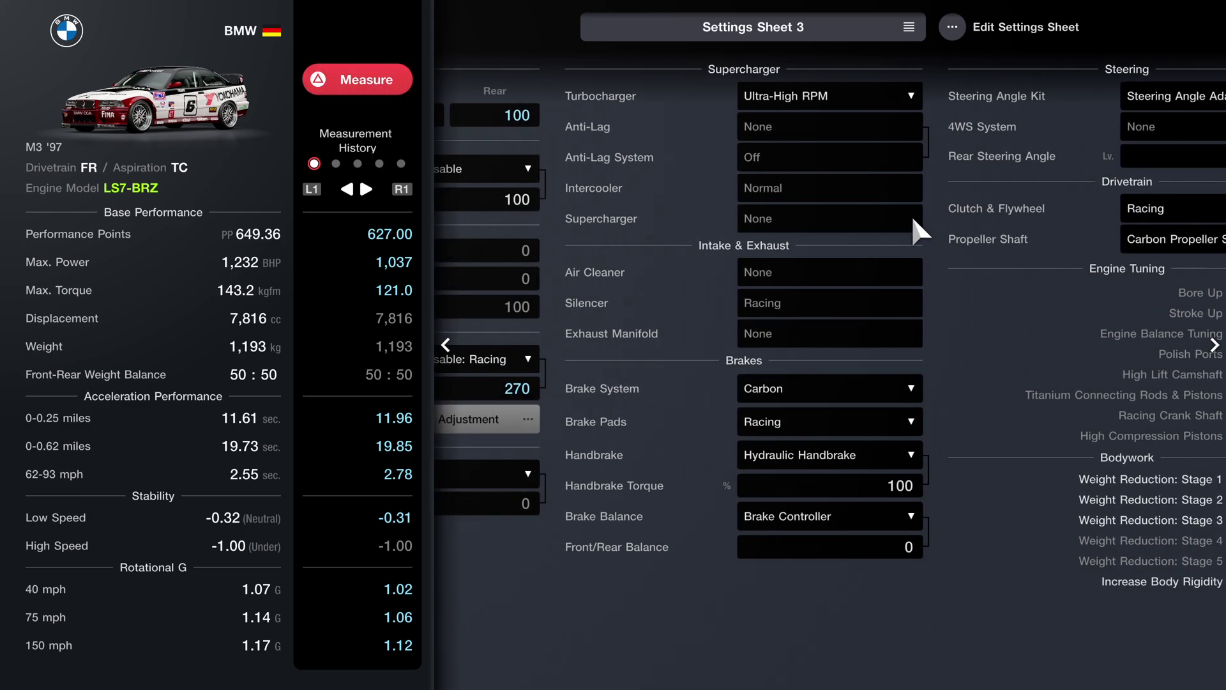
pyautogui.hscroll(-2, 913, 215)
pyautogui.hscroll(-3, 901, 211)
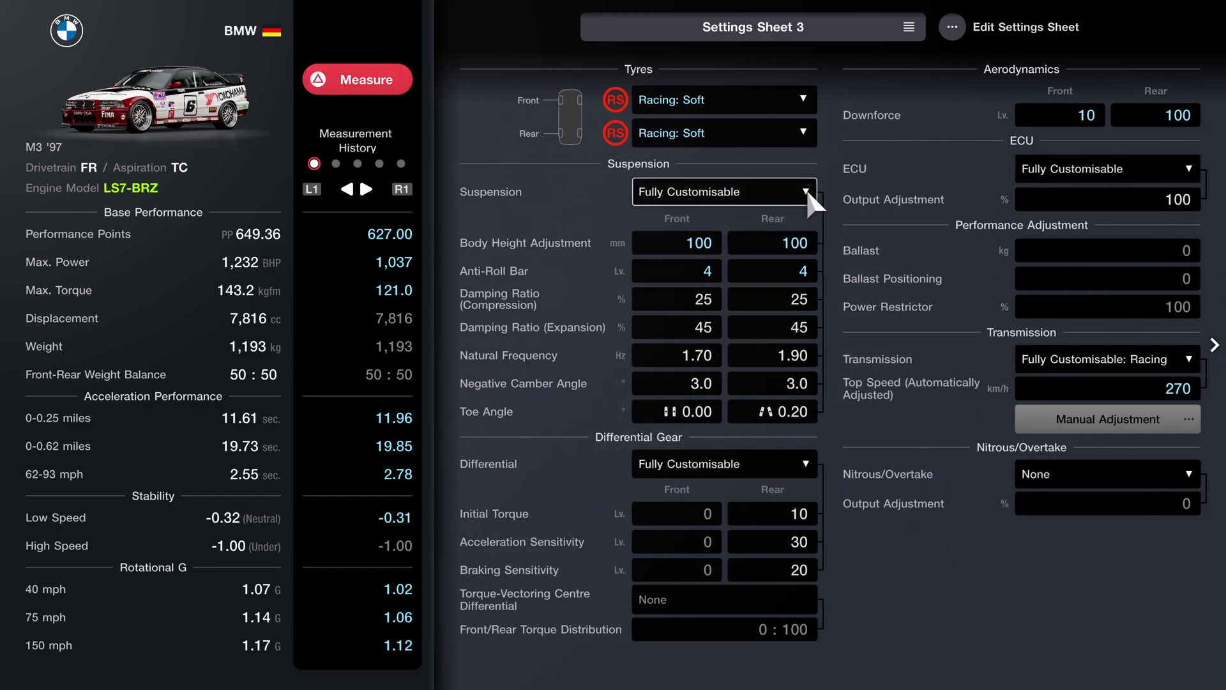
# Measure the tuned M3 at 742.67 PP, then switch to the 486 BHP M3 '97
pyautogui.press('y')
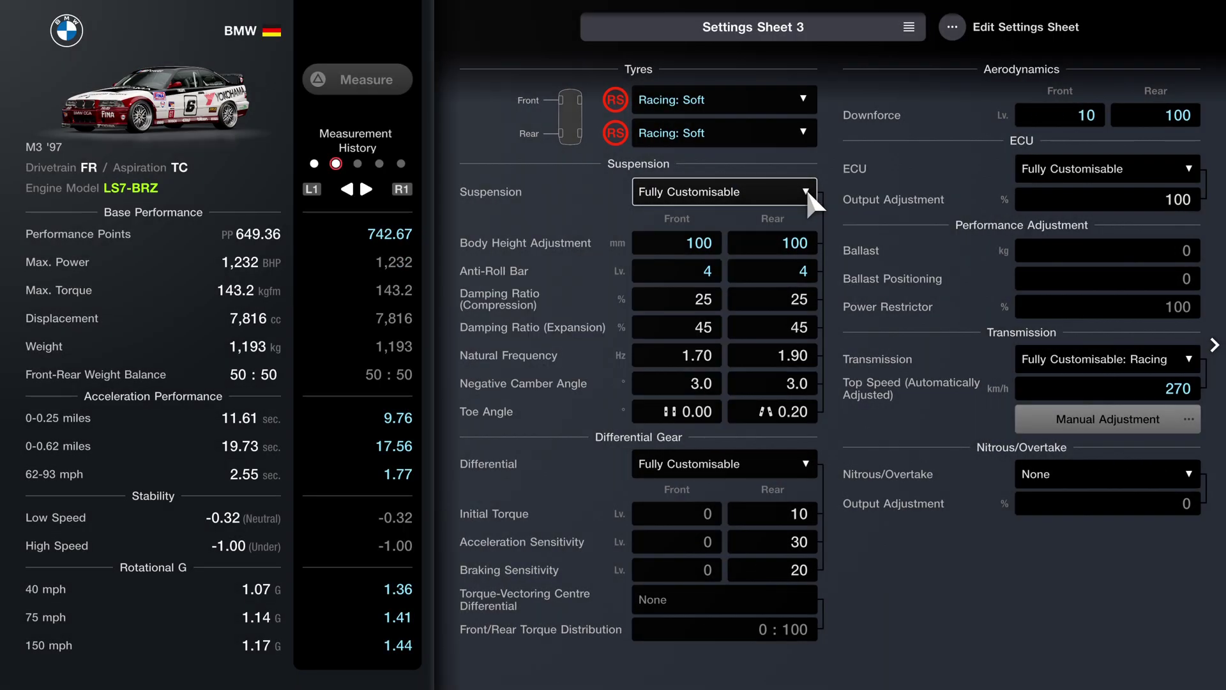
pyautogui.press('Escape')
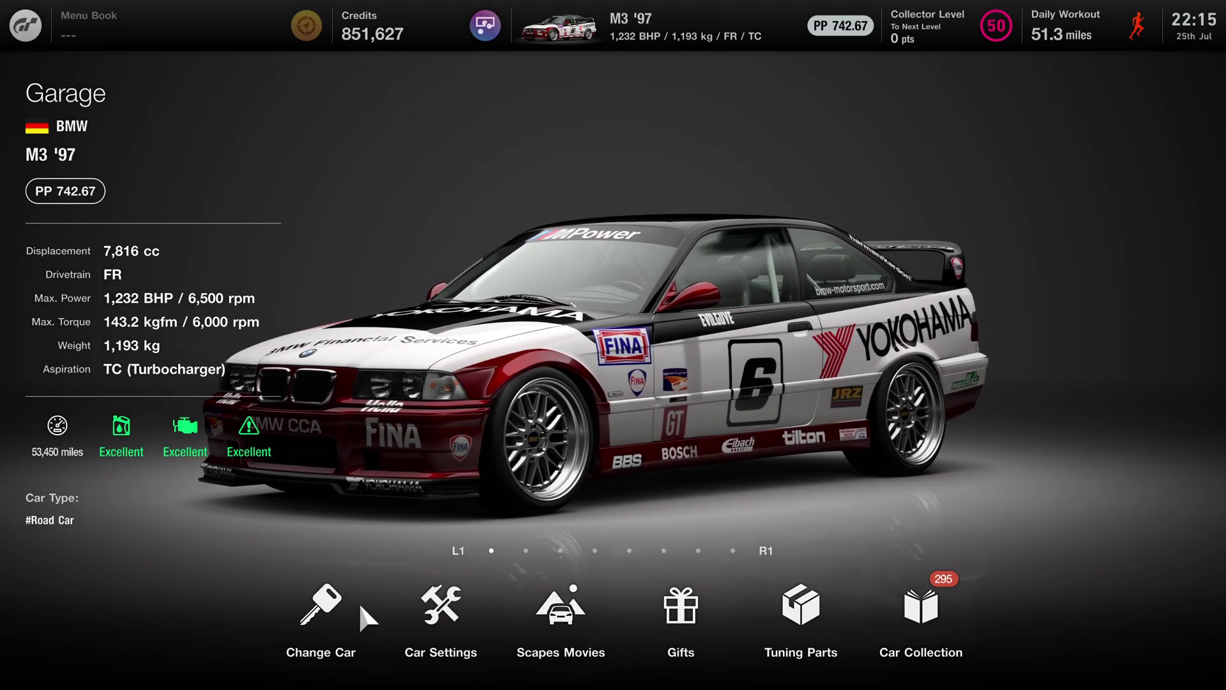
pyautogui.click(325, 613)
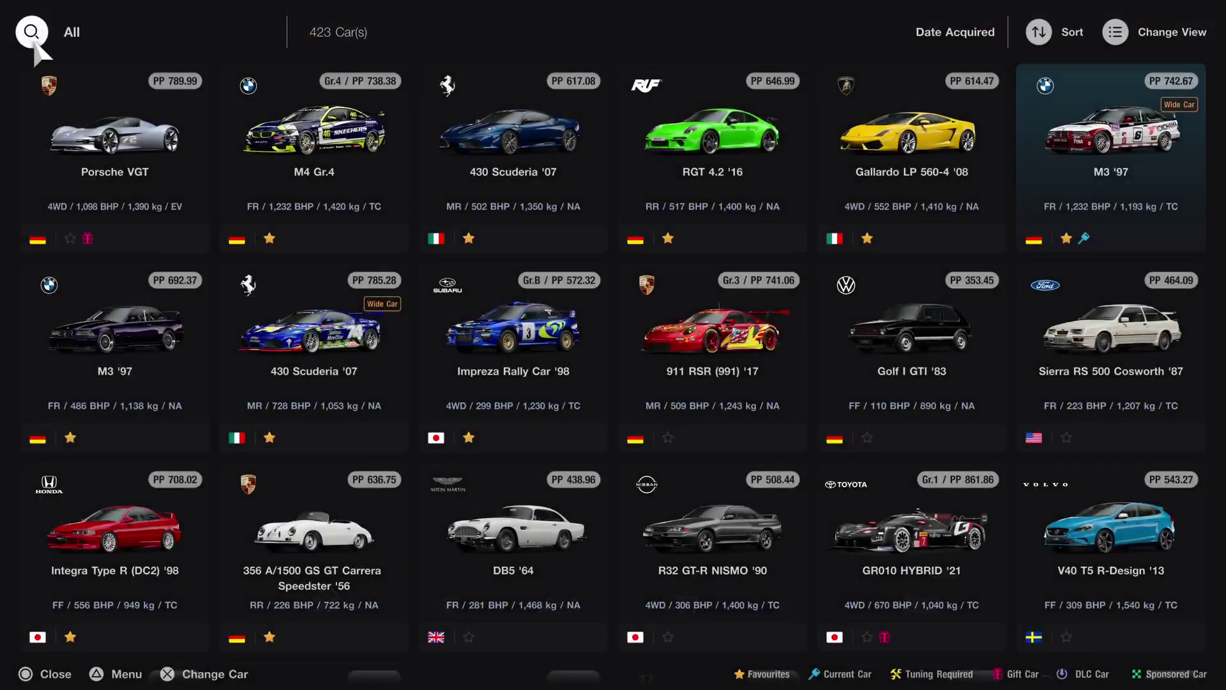
pyautogui.click(115, 356)
pyautogui.click(437, 667)
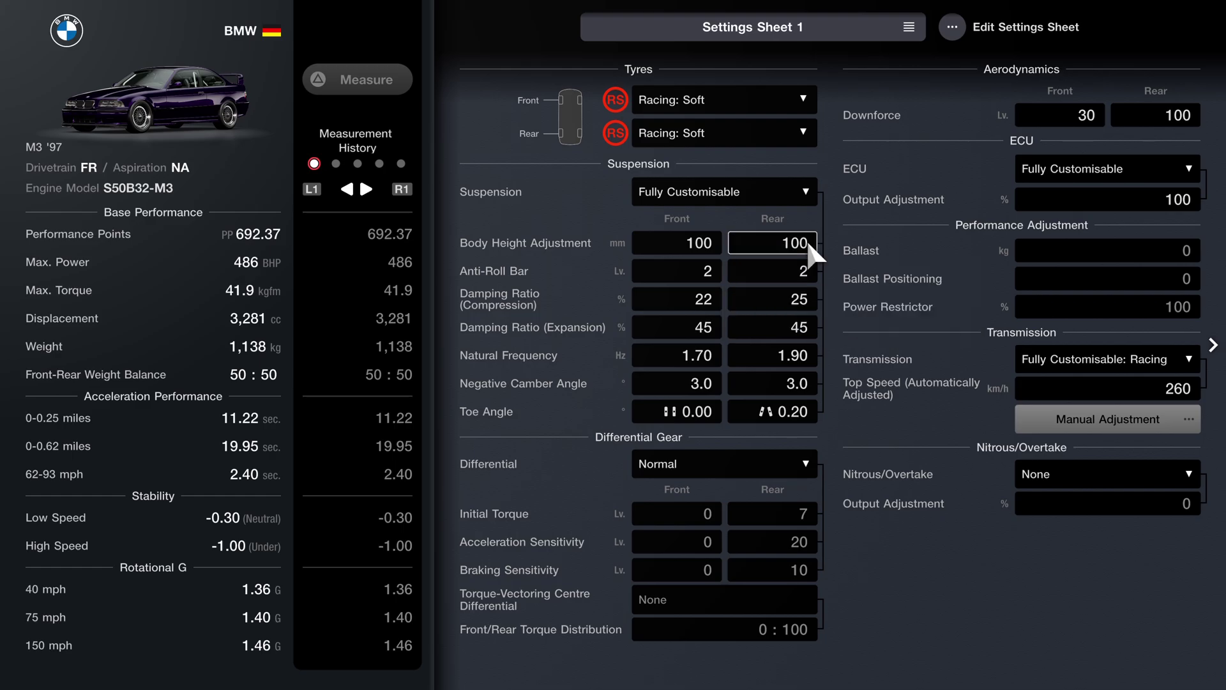
# Set the front and rear anti-roll bars to 4
pyautogui.click(677, 243)
pyautogui.click(676, 270)
pyautogui.moveTo(661, 297); pyautogui.dragTo(808, 327)
pyautogui.click(772, 271)
pyautogui.click(808, 296)
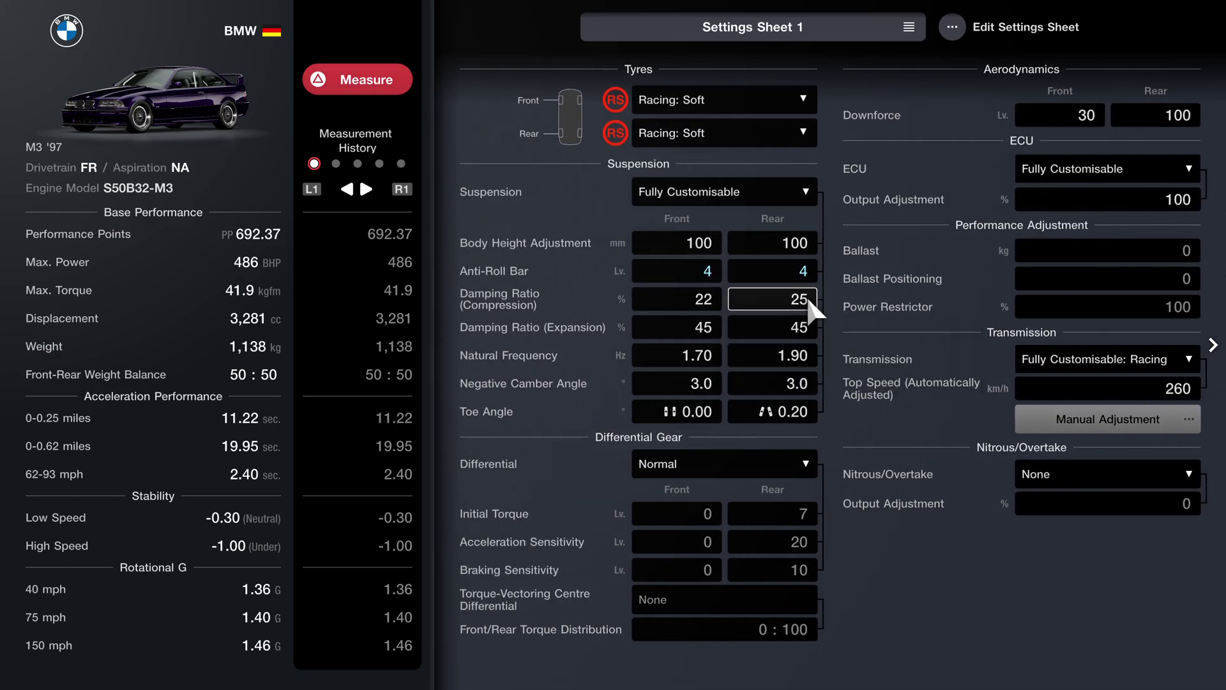
# Set the front compression damping to 25
pyautogui.click(808, 296)
pyautogui.click(677, 299)
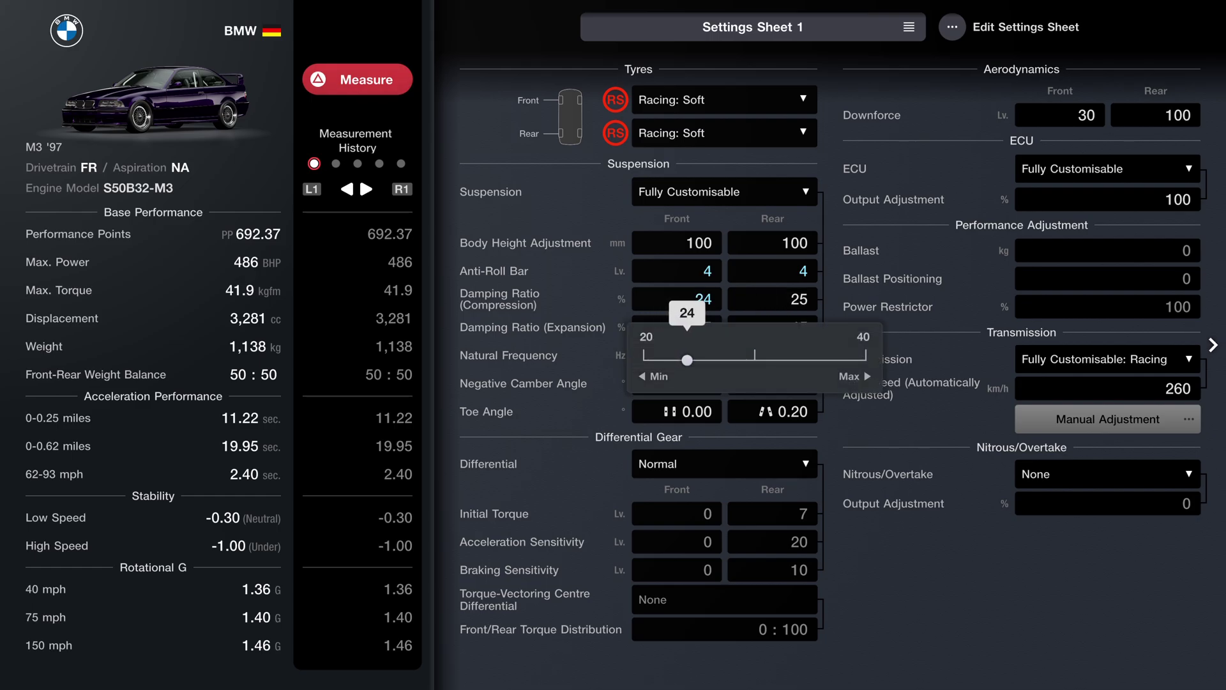
pyautogui.click(712, 296)
pyautogui.scroll(-3, 912, 255)
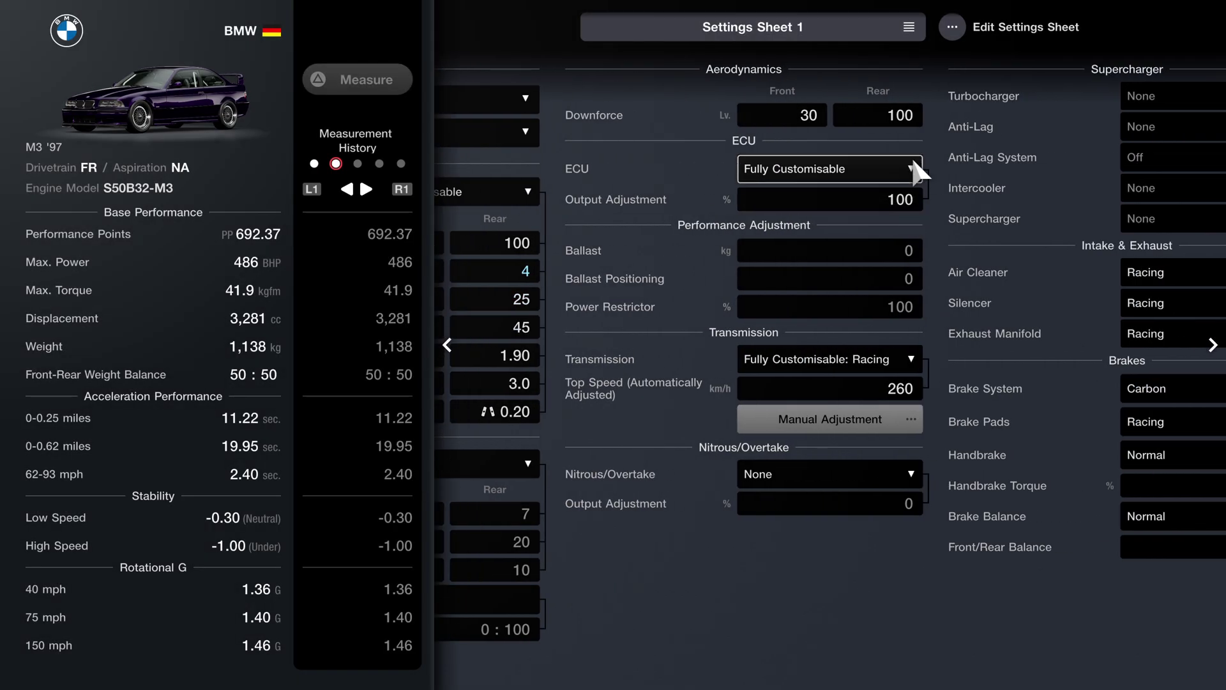
# Lower front downforce to 10, for 690.38 PP, and close the settings sheet
pyautogui.click(872, 115)
pyautogui.moveTo(913, 175); pyautogui.dragTo(910, 175)
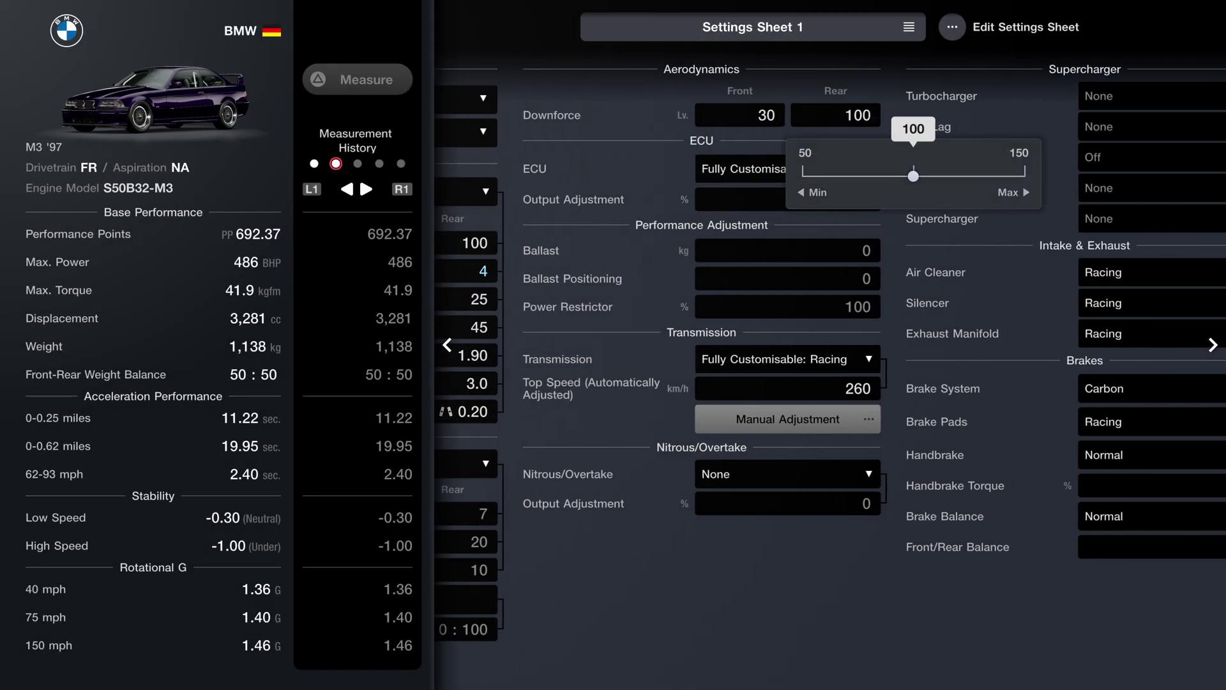
pyautogui.press('Left')
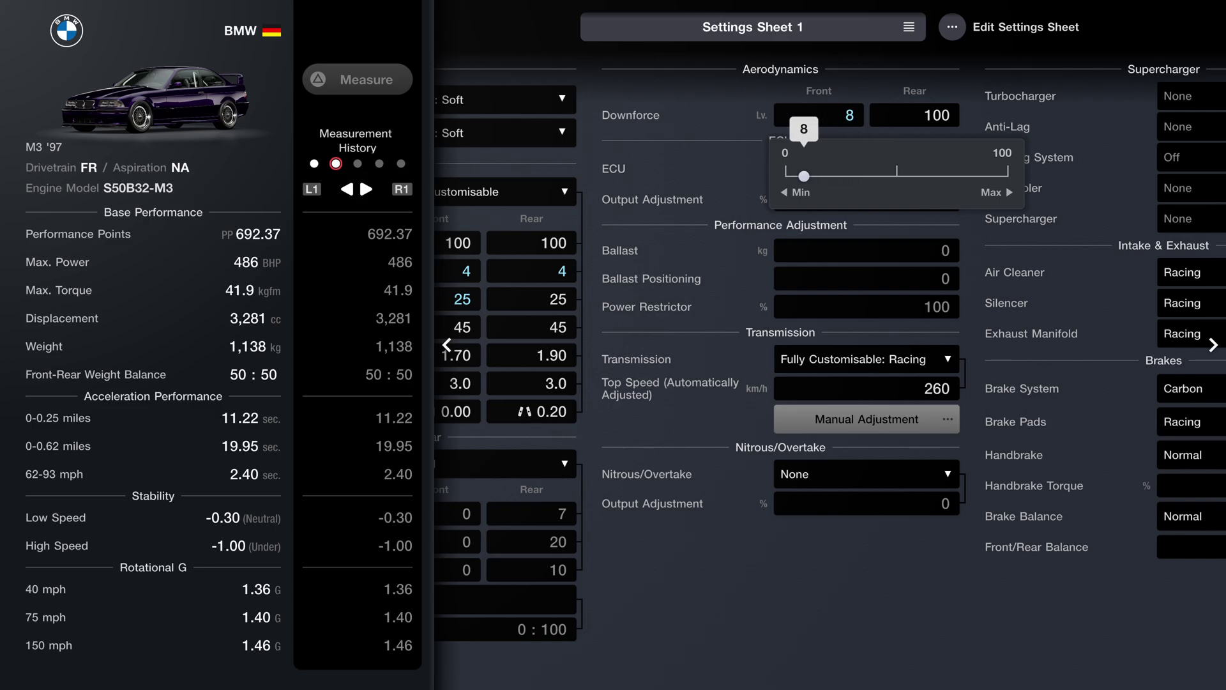
pyautogui.click(865, 112)
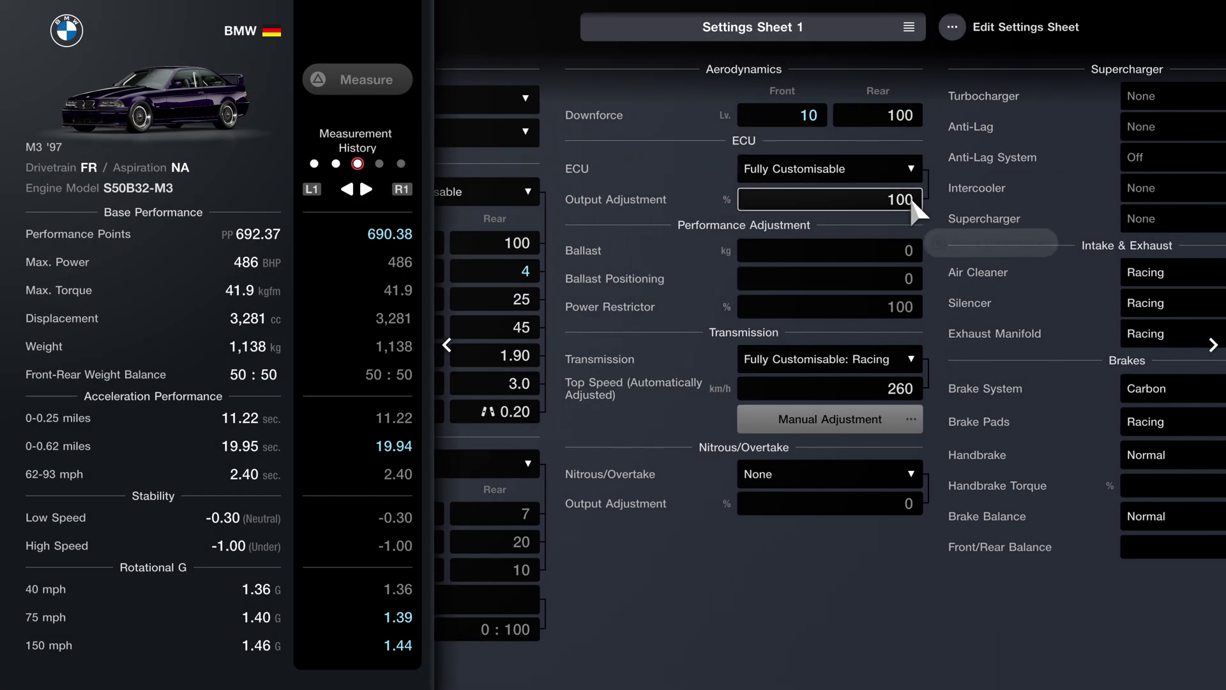
pyautogui.scroll(-5, 911, 196)
pyautogui.scroll(5, 1180, 219)
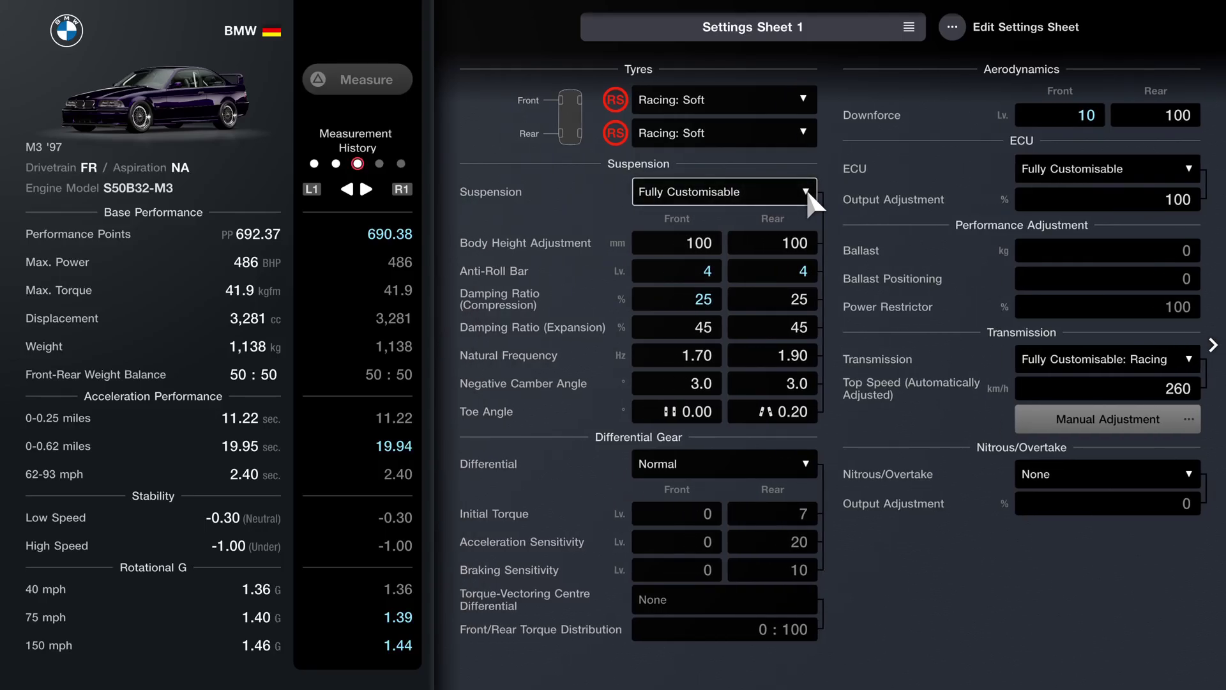
pyautogui.press('Escape')
pyautogui.press('Escape')
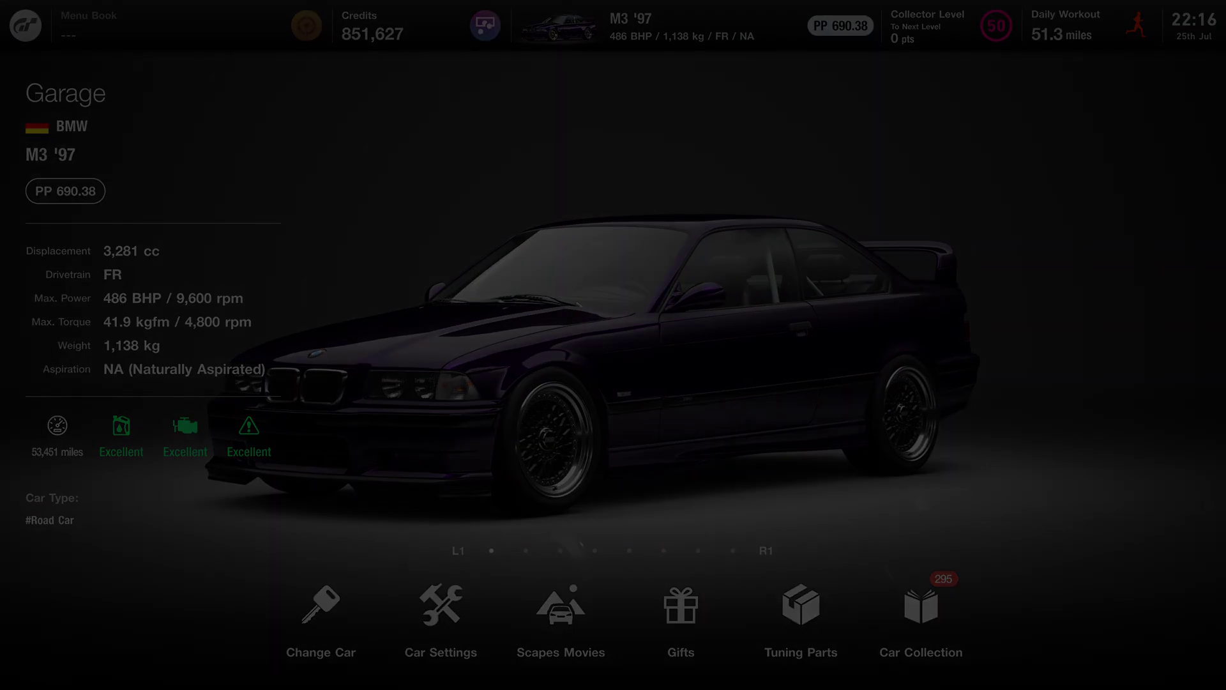